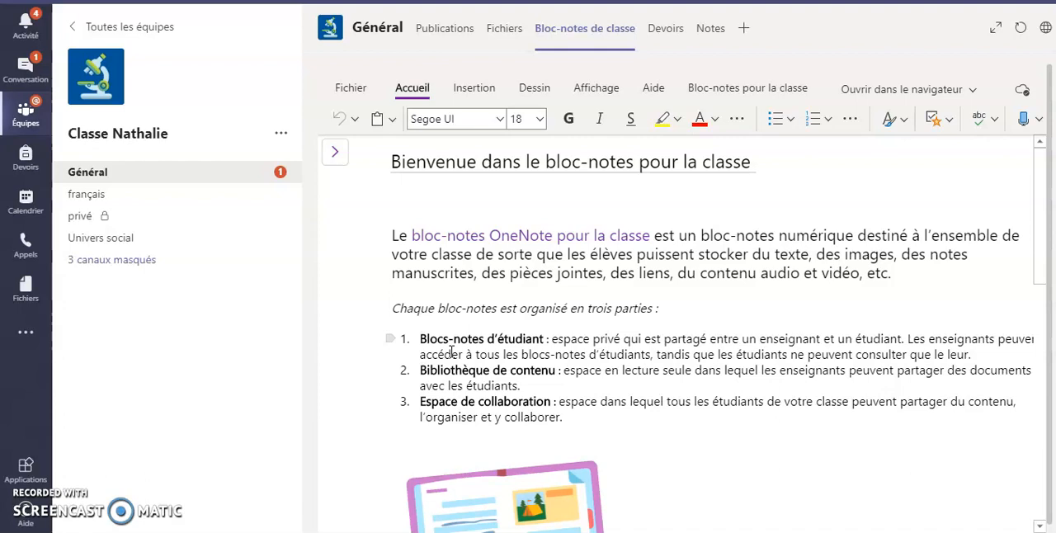
Step: Open the class notebook of the Général channel, expand its _Bibliothèque de contenu section group and enlarge the notebook view
{"action": "left_click", "coordinate": [389, 358]}
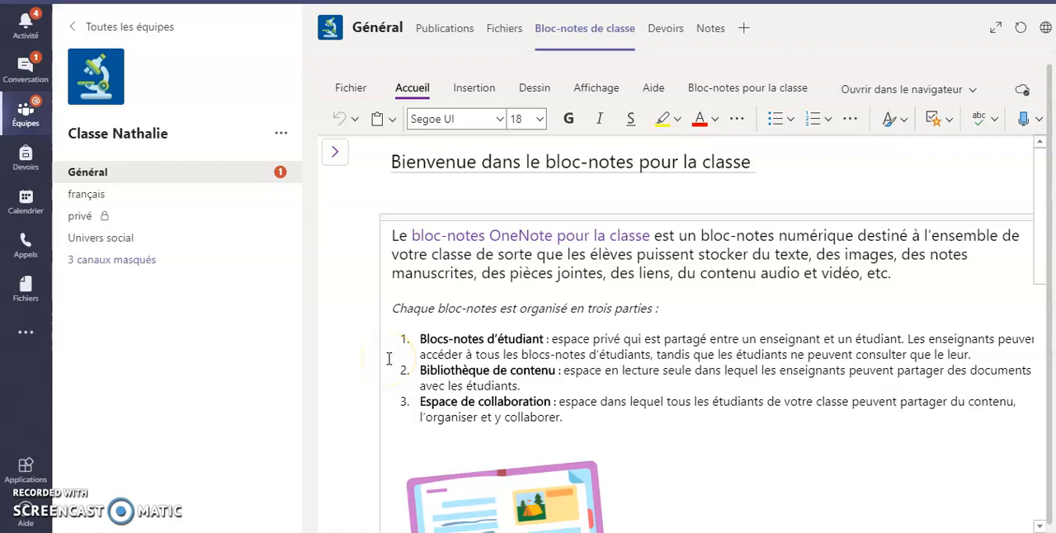
{"action": "left_click", "coordinate": [111, 177]}
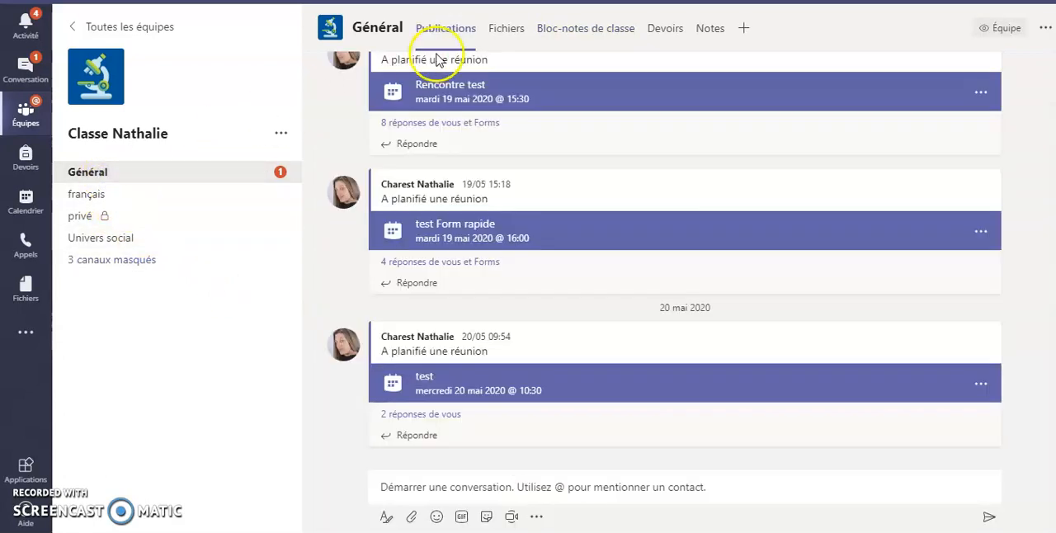
{"action": "left_click", "coordinate": [559, 33]}
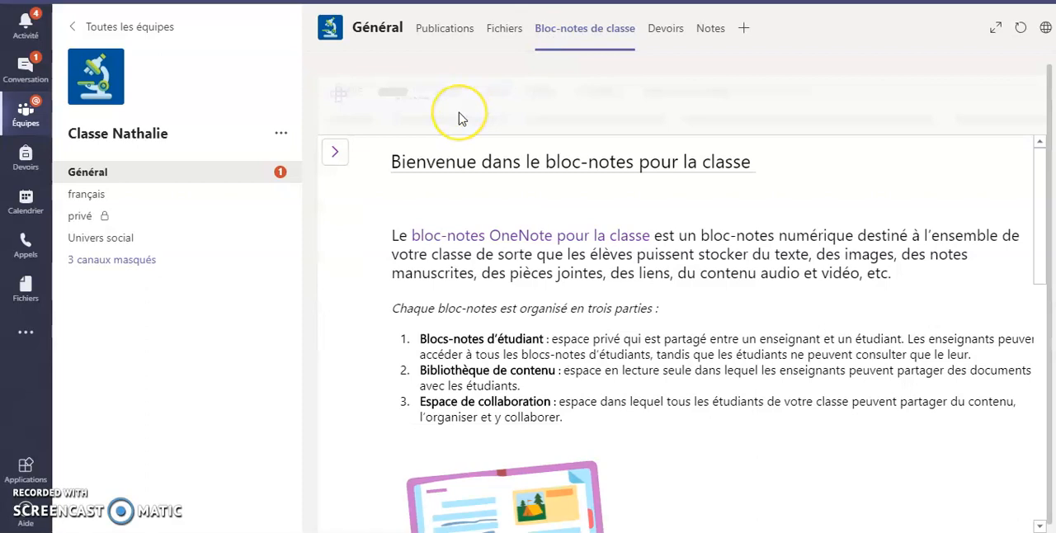
{"action": "left_click", "coordinate": [340, 155]}
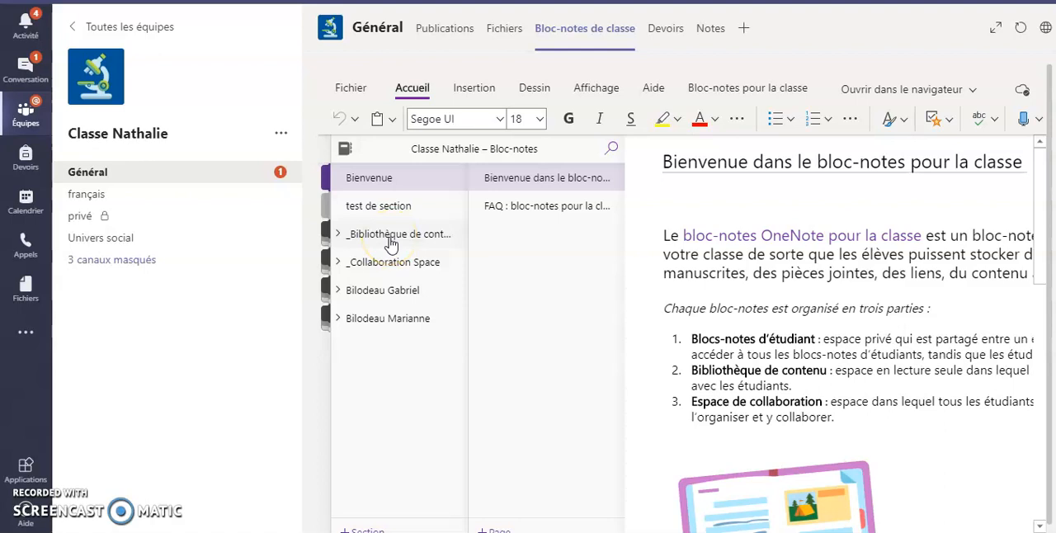
{"action": "left_click", "coordinate": [338, 235]}
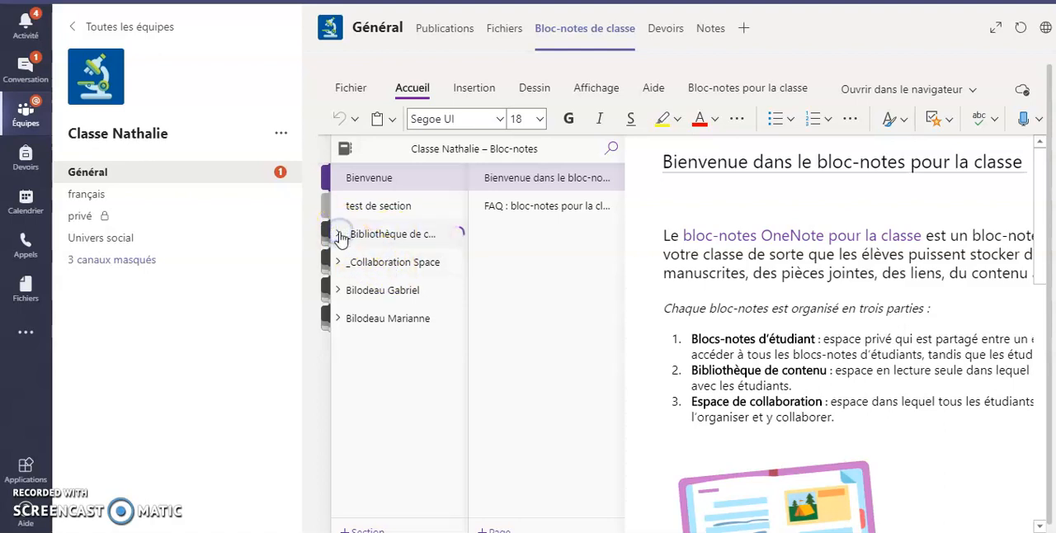
{"action": "left_click", "coordinate": [998, 33]}
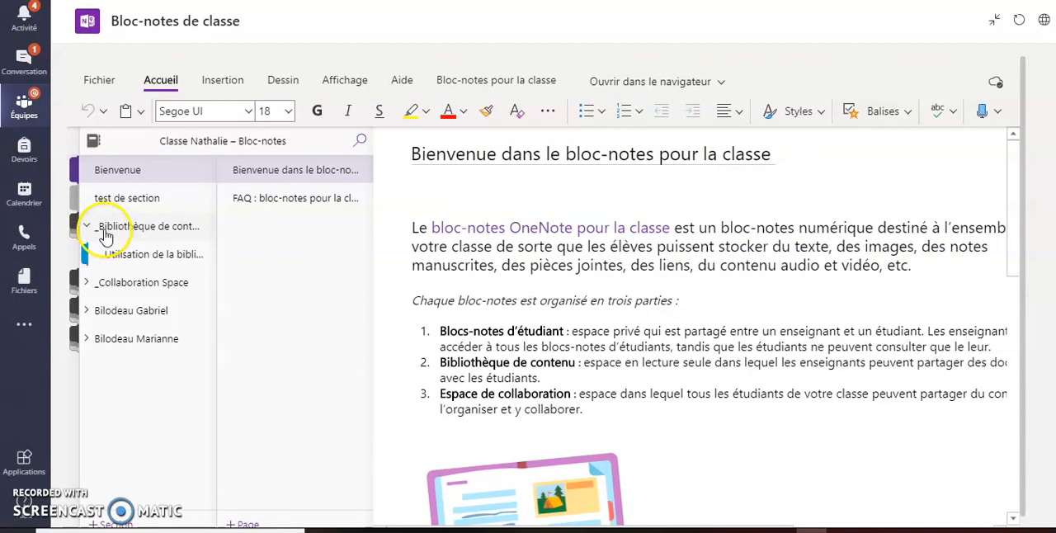
Step: Add a new section named devoir to the notebook's _Bibliothèque de contenu
{"action": "left_click", "coordinate": [113, 255]}
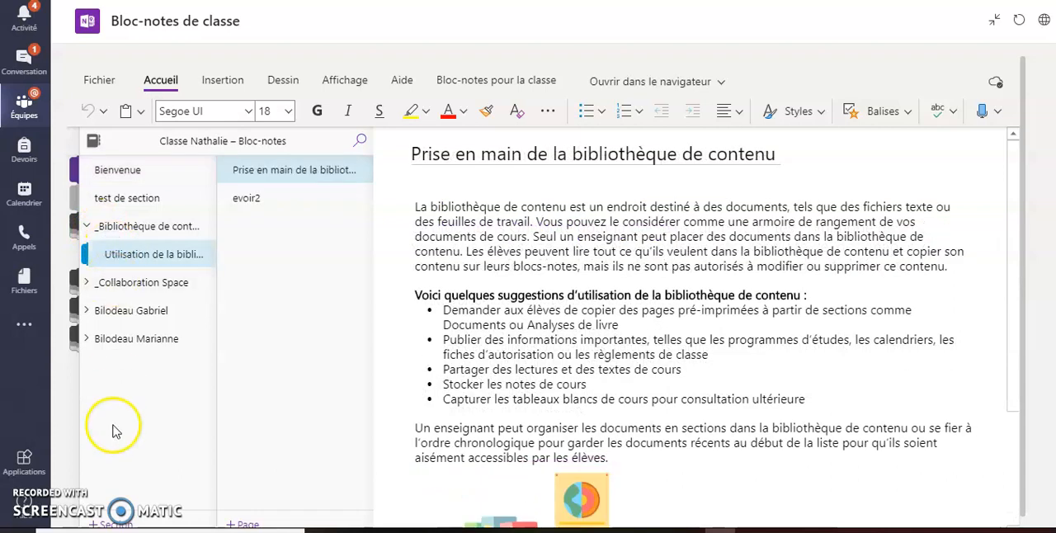
{"action": "left_click", "coordinate": [122, 525]}
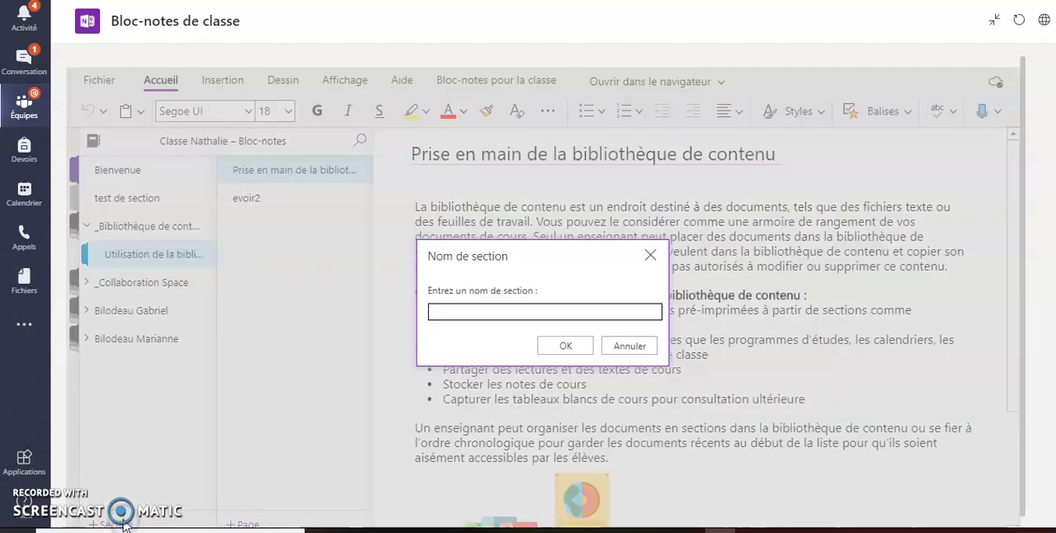
{"action": "type", "text": "devoir"}
{"action": "key", "text": "Return"}
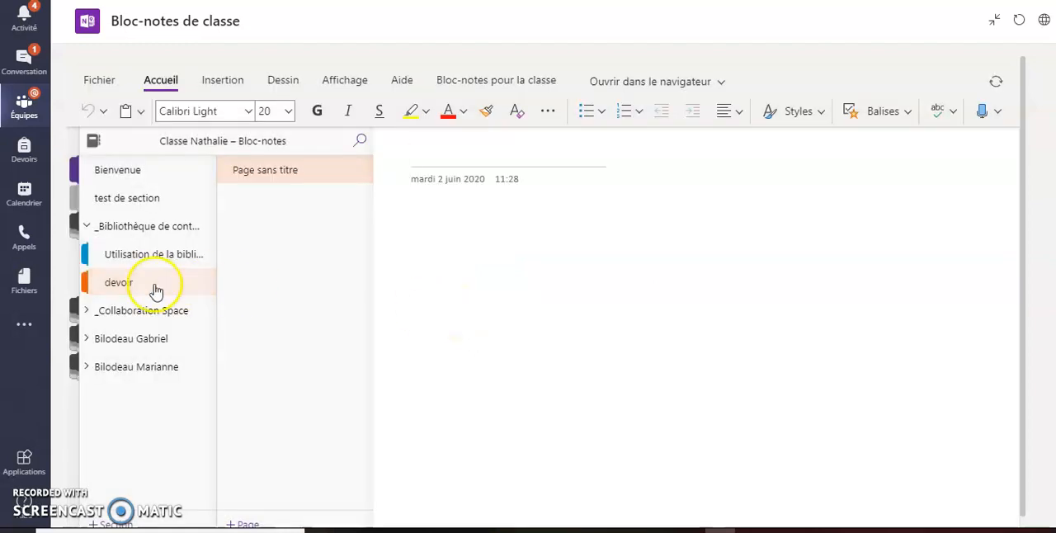
Step: Title the blank page in the devoir section "Devoir 2 juin"
{"action": "left_click", "coordinate": [490, 224]}
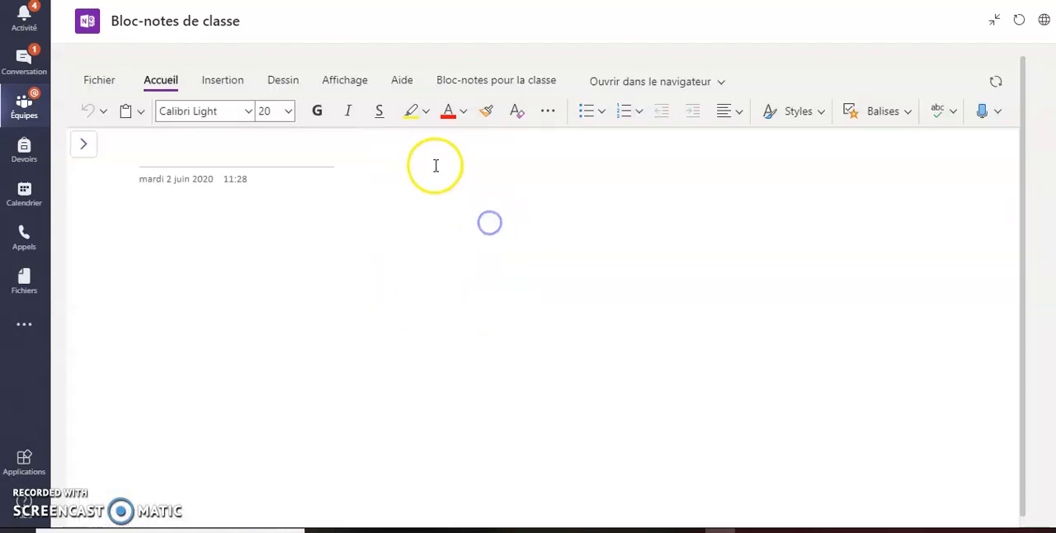
{"action": "left_click", "coordinate": [166, 152]}
{"action": "type", "text": "Devoir 2 juin"}
Step: Insert the Word document lexique-v2012-2013 as an attachment on the Devoir 2 juin page
{"action": "left_click", "coordinate": [223, 79]}
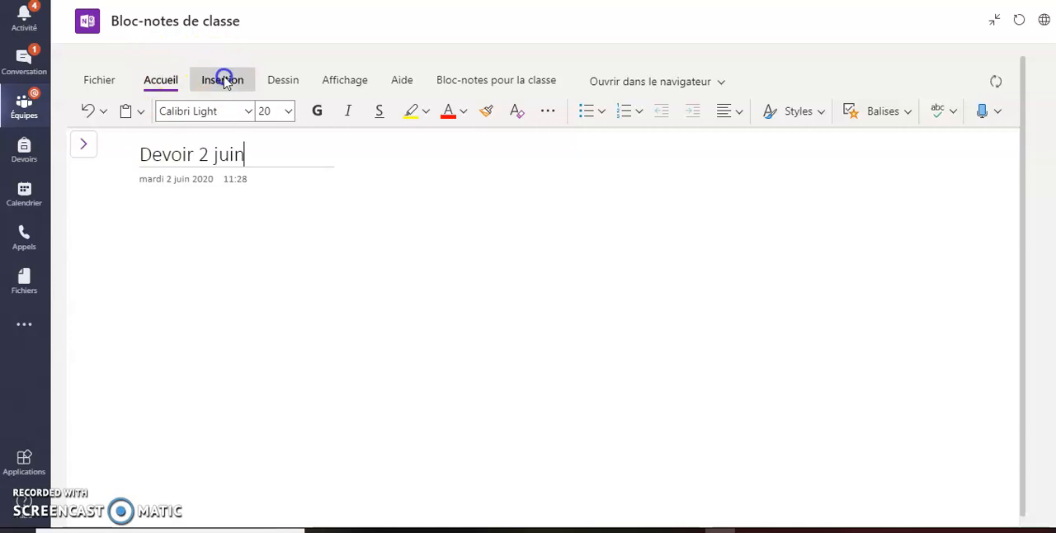
{"action": "left_click", "coordinate": [207, 240]}
{"action": "left_click", "coordinate": [229, 113]}
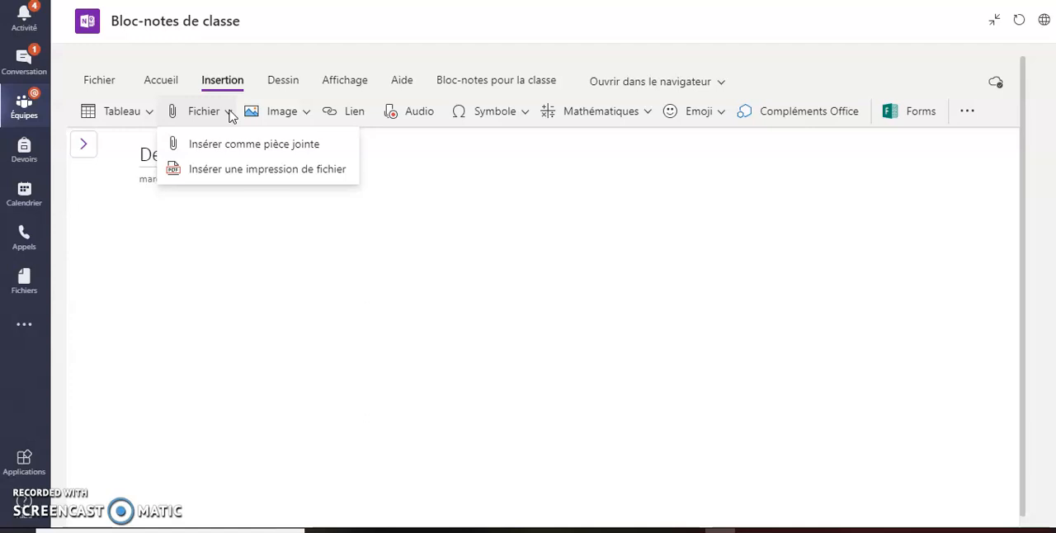
{"action": "left_click", "coordinate": [256, 149]}
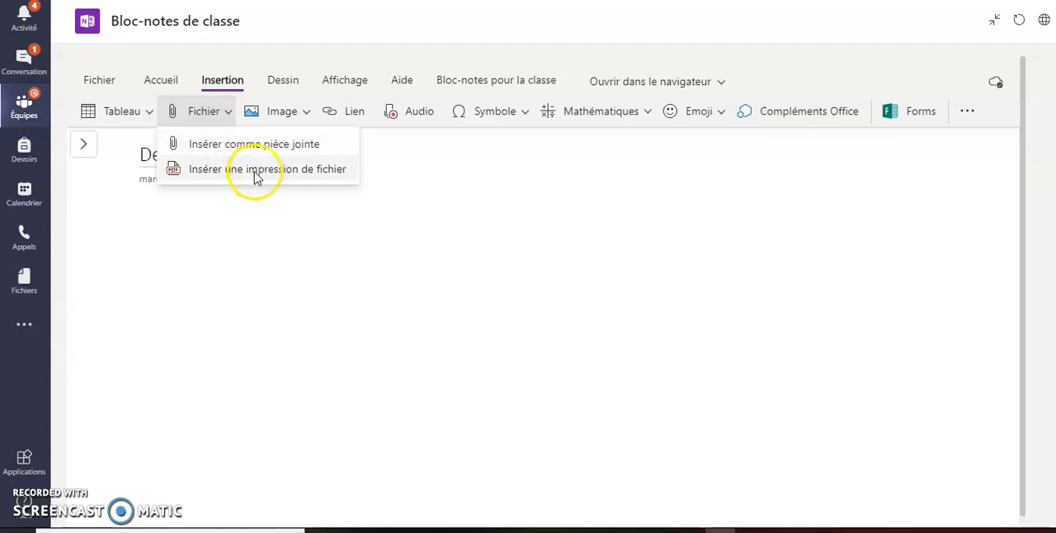
{"action": "left_click", "coordinate": [261, 144]}
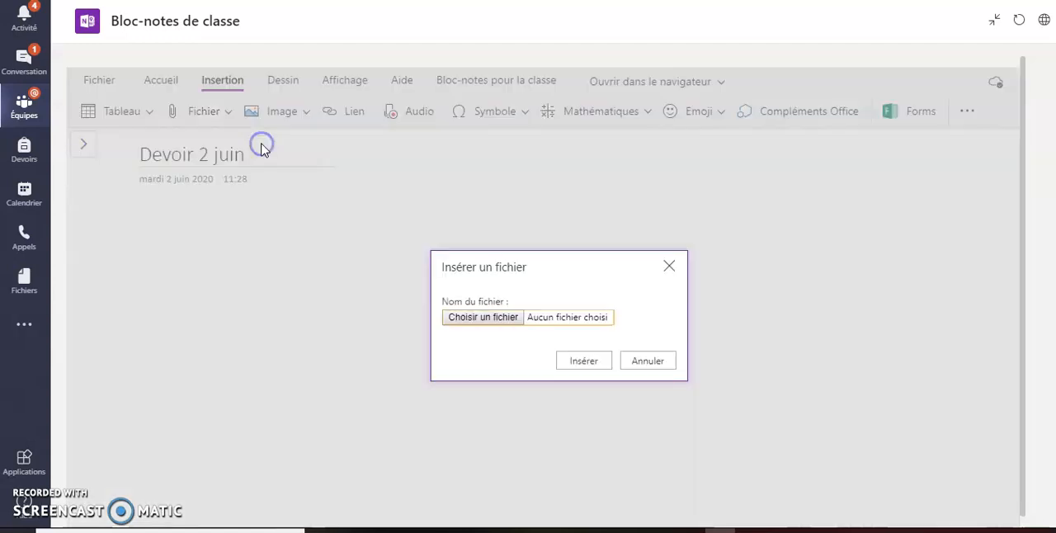
{"action": "left_click", "coordinate": [507, 318]}
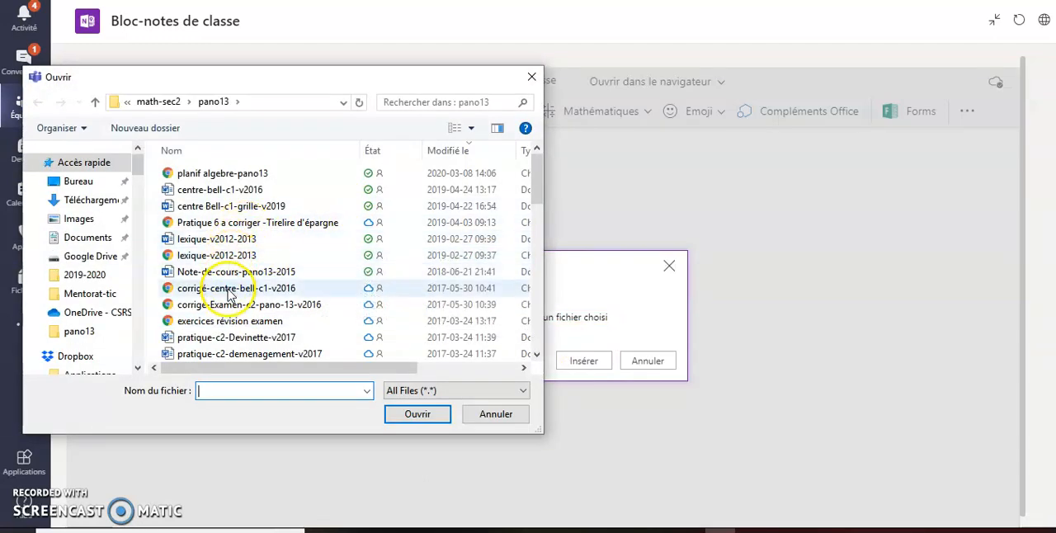
{"action": "double_click", "coordinate": [218, 244]}
{"action": "left_click", "coordinate": [594, 364]}
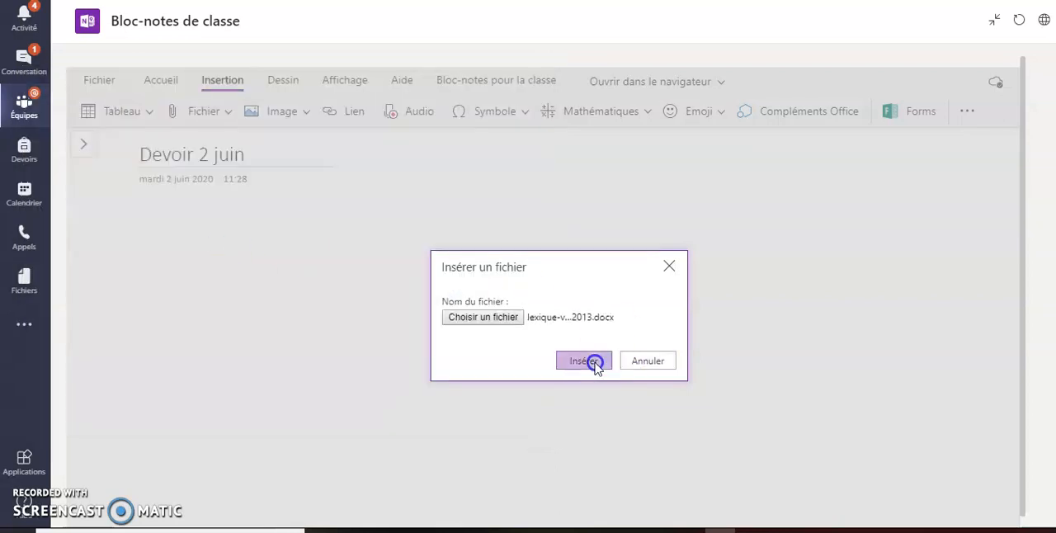
{"action": "left_click", "coordinate": [189, 288]}
{"action": "left_click", "coordinate": [169, 261]}
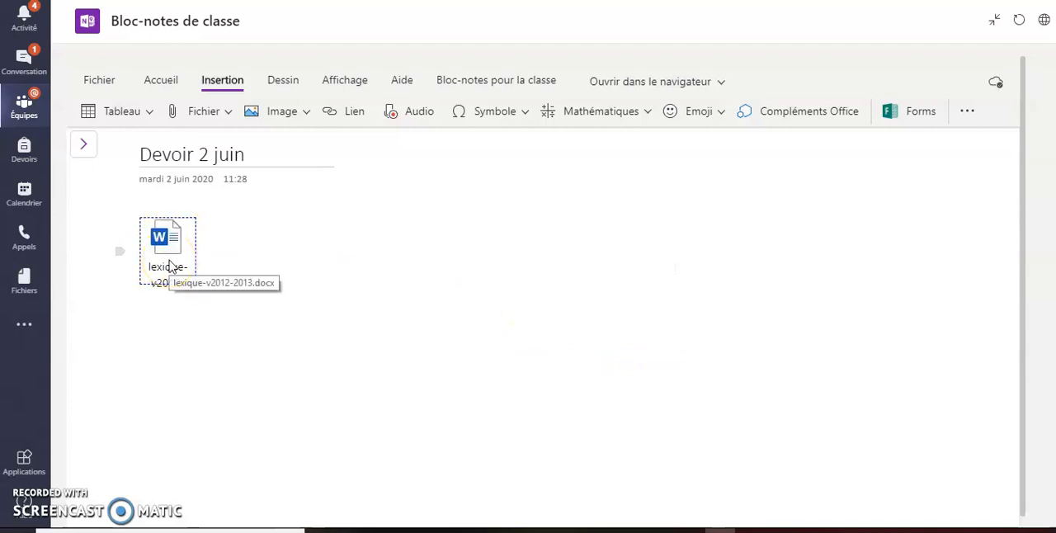
Step: Insert a file printout of the Word document simpson-c2-pano13-2016 below the lexique attachment and check its pages
{"action": "left_click", "coordinate": [165, 346]}
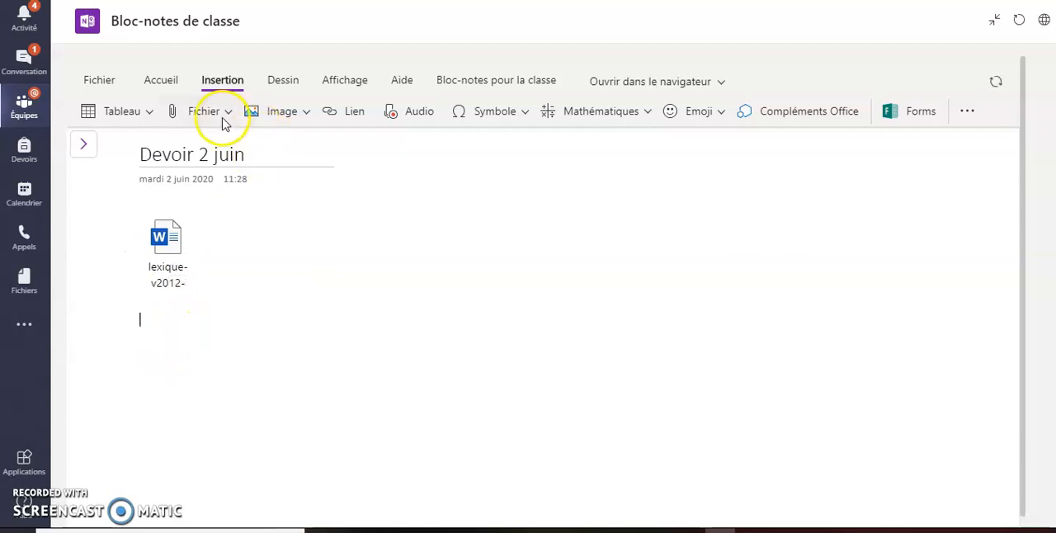
{"action": "left_click", "coordinate": [220, 118]}
{"action": "left_click", "coordinate": [234, 173]}
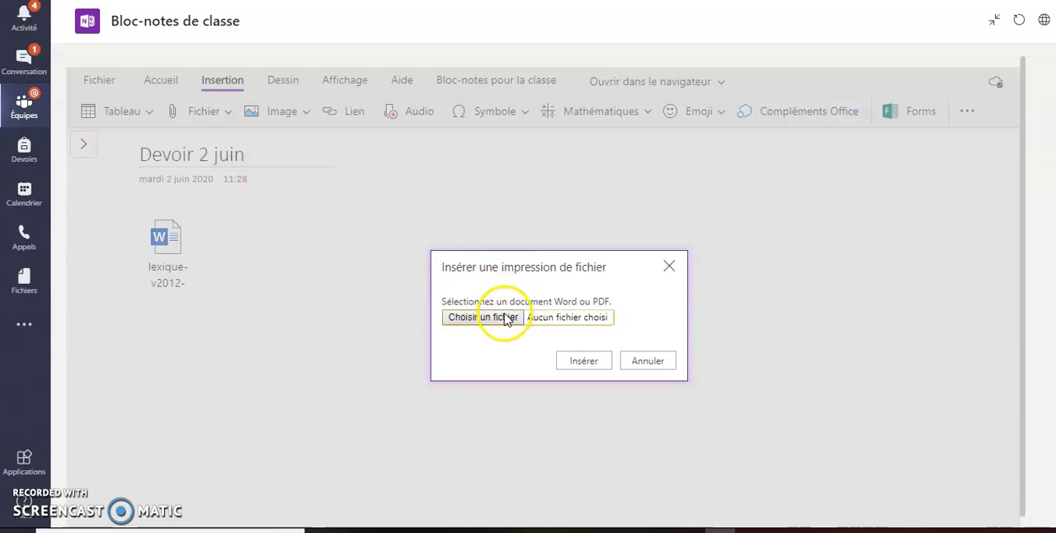
{"action": "left_click", "coordinate": [507, 318]}
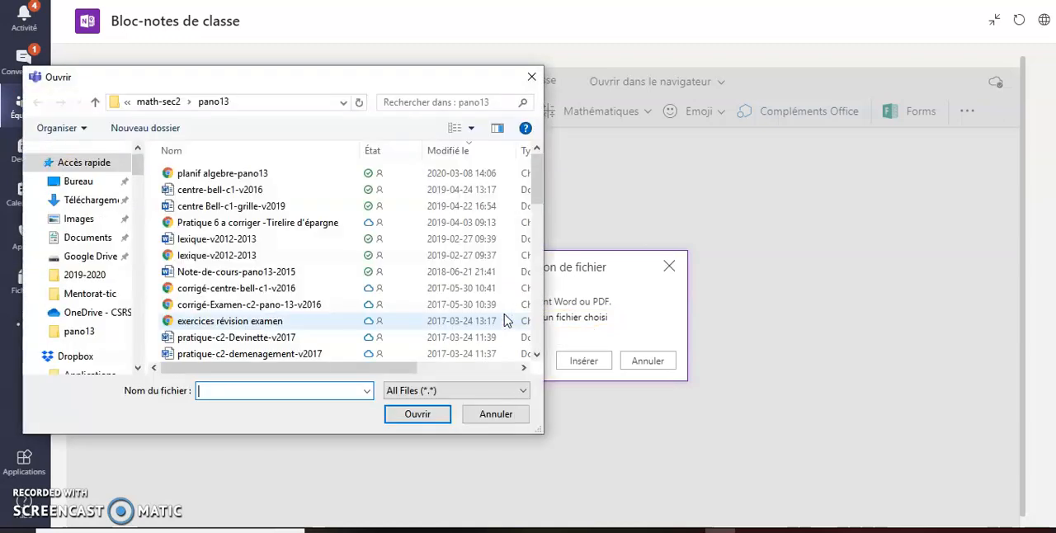
{"action": "left_click_drag", "start_coordinate": [537, 183], "coordinate": [547, 339]}
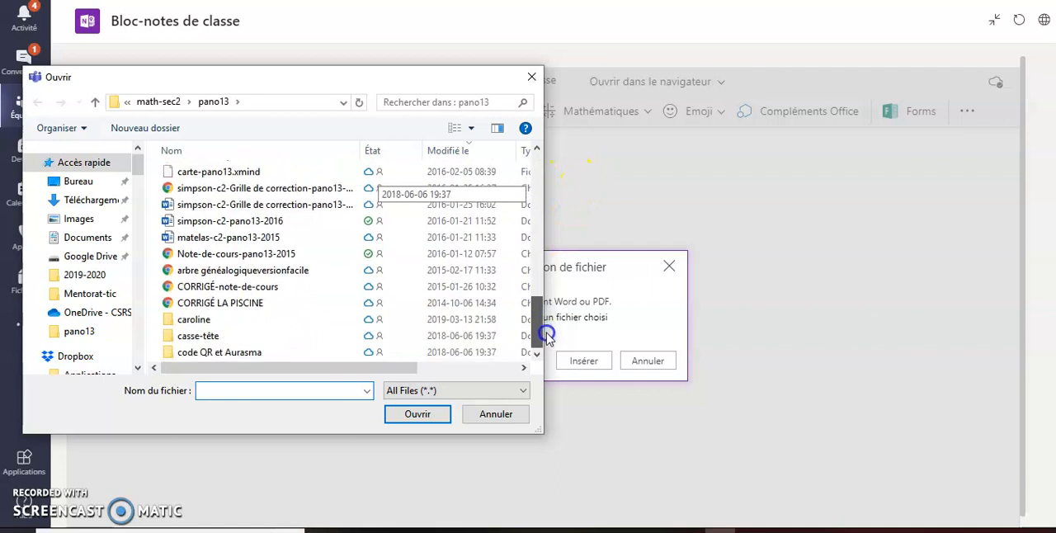
{"action": "left_click", "coordinate": [229, 221]}
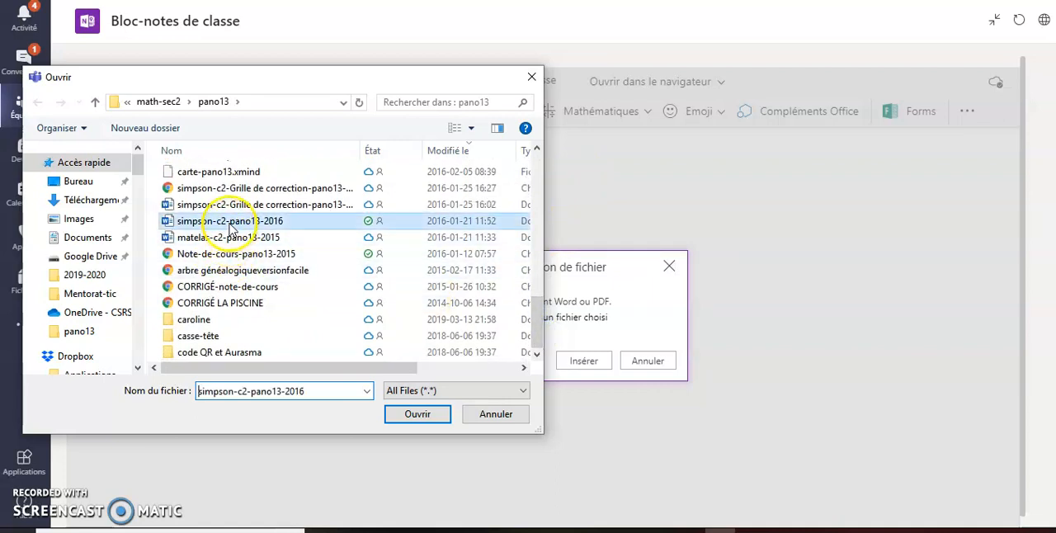
{"action": "left_click", "coordinate": [414, 415]}
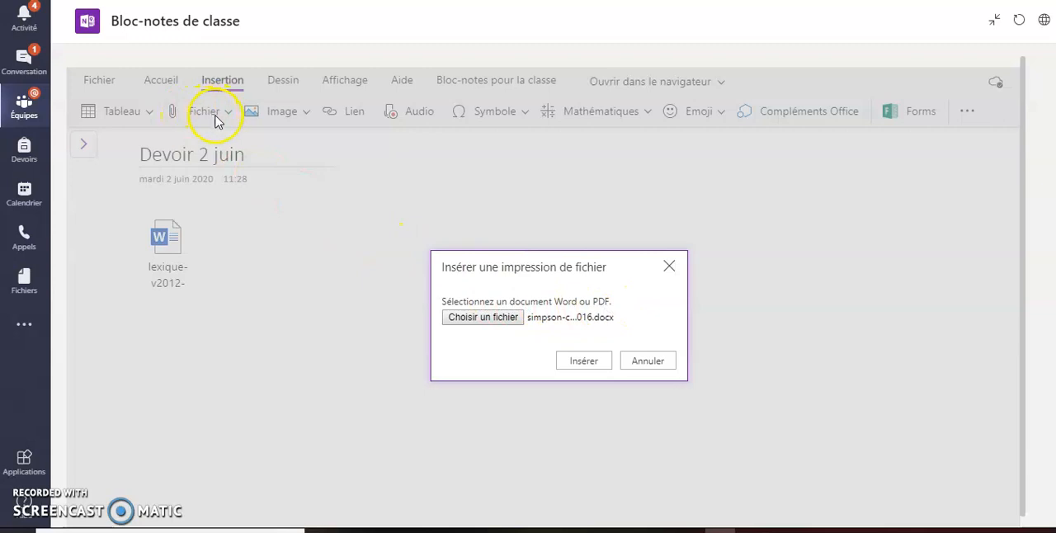
{"action": "left_click", "coordinate": [598, 363]}
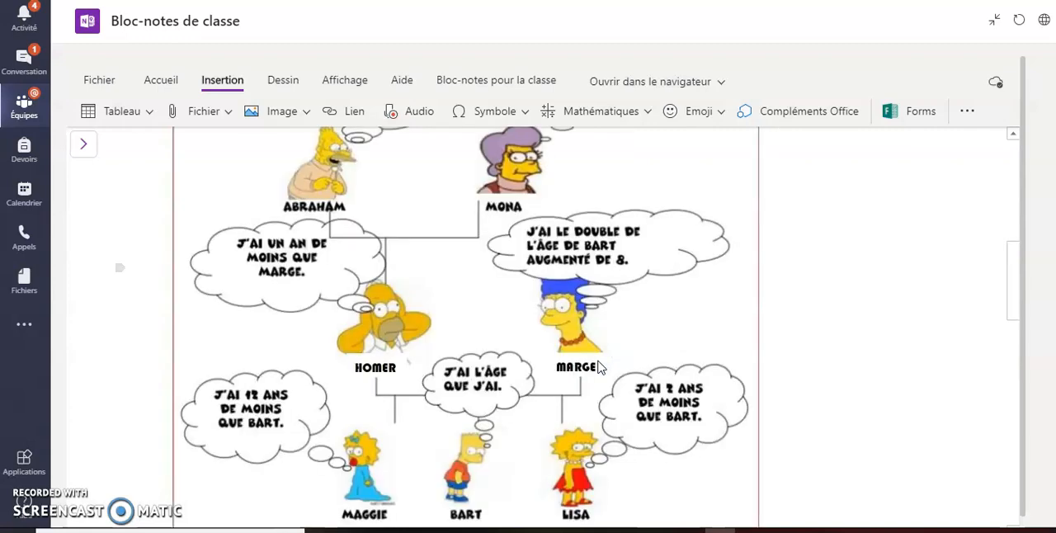
{"action": "scroll", "coordinate": [601, 368], "scroll_direction": "up", "scroll_amount": 5}
{"action": "scroll", "coordinate": [601, 368], "scroll_direction": "down", "scroll_amount": 1}
{"action": "scroll", "coordinate": [602, 368], "scroll_direction": "down", "scroll_amount": 5}
{"action": "scroll", "coordinate": [601, 368], "scroll_direction": "up", "scroll_amount": 6}
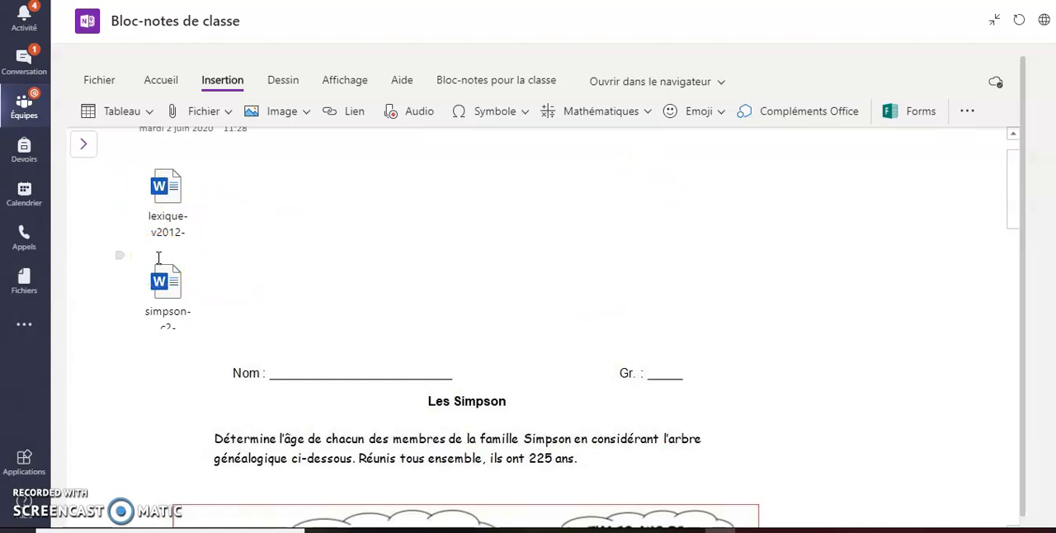
Step: Start a new assignment in Devoirs for the class that owns the notebook
{"action": "left_click", "coordinate": [32, 157]}
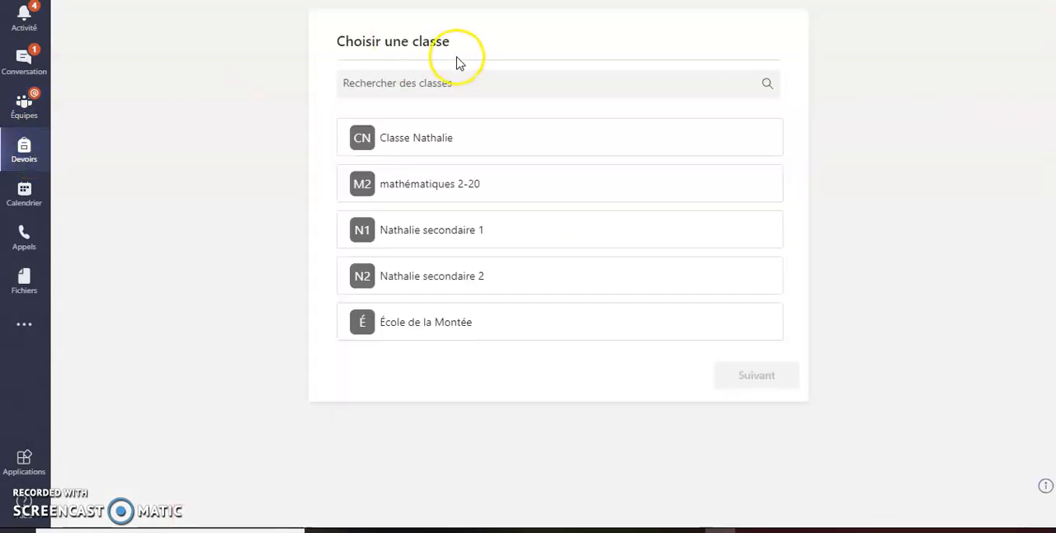
{"action": "left_click", "coordinate": [425, 138]}
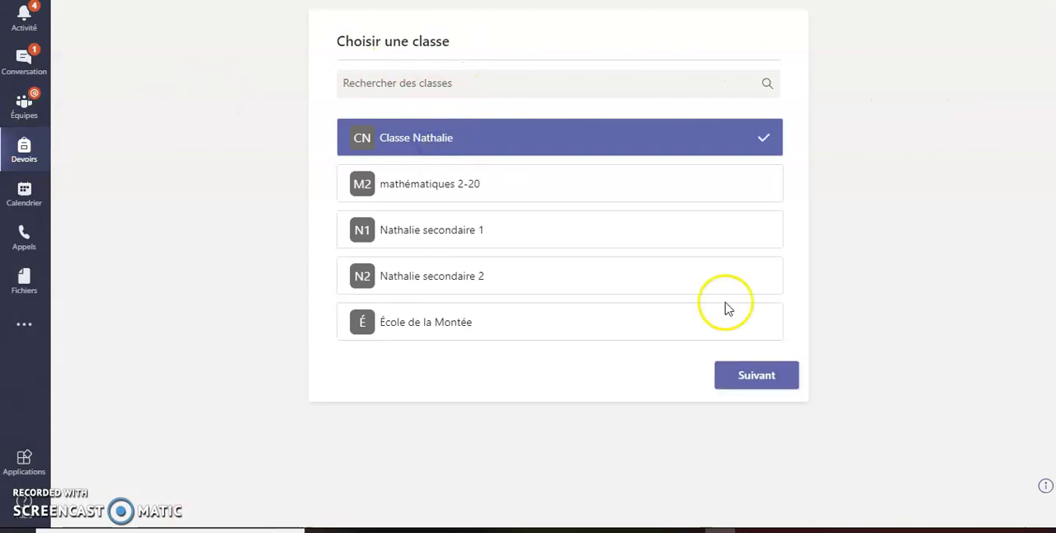
{"action": "left_click", "coordinate": [764, 381]}
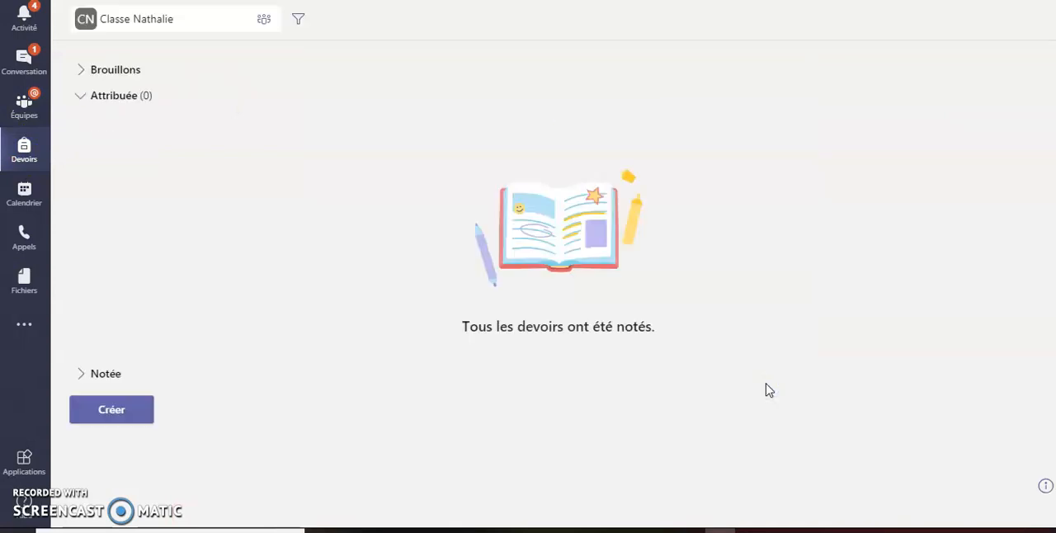
{"action": "left_click", "coordinate": [104, 421]}
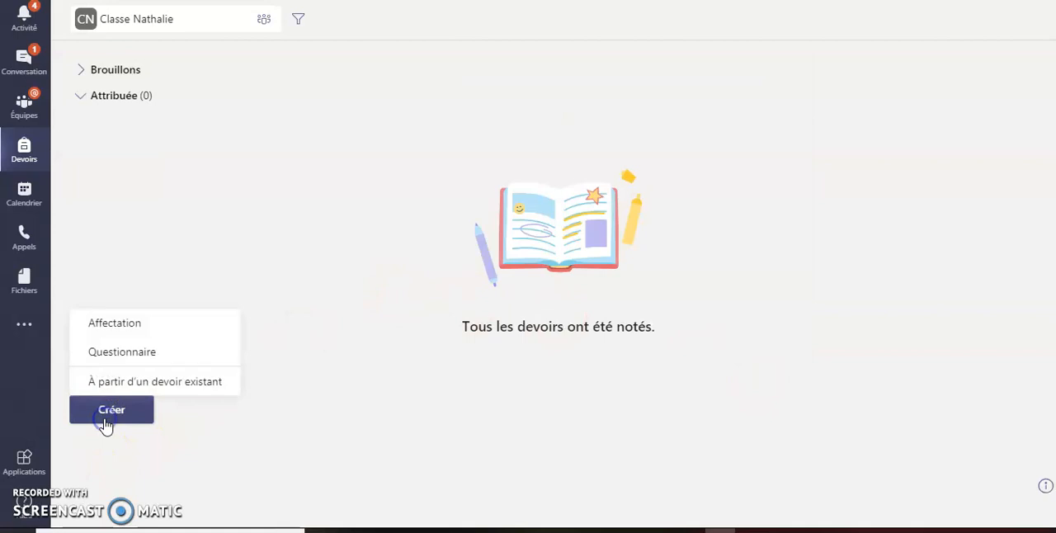
{"action": "left_click", "coordinate": [121, 334]}
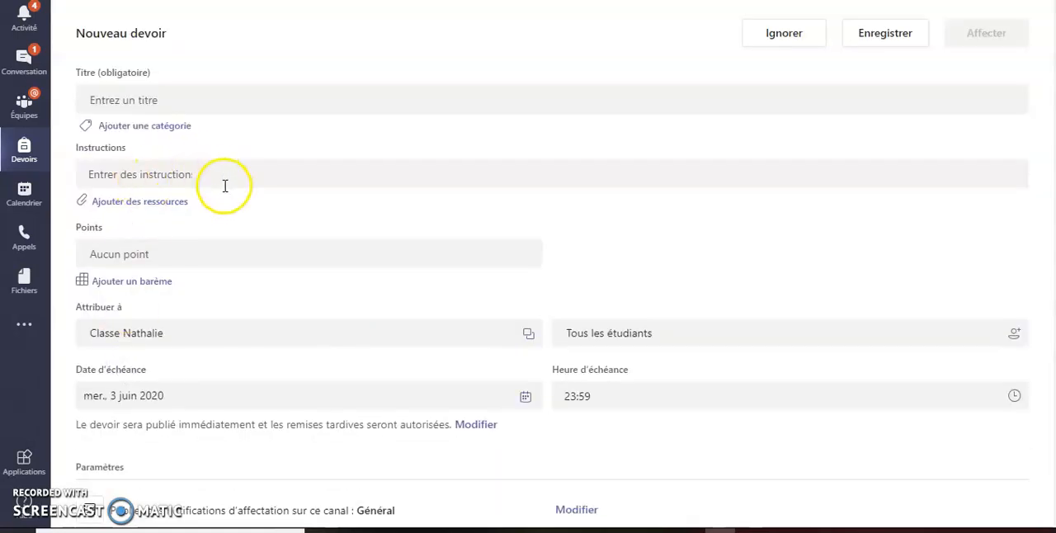
Step: Title the new assignment "test devoir one-note"
{"action": "left_click", "coordinate": [142, 100]}
{"action": "type", "text": "test one-"}
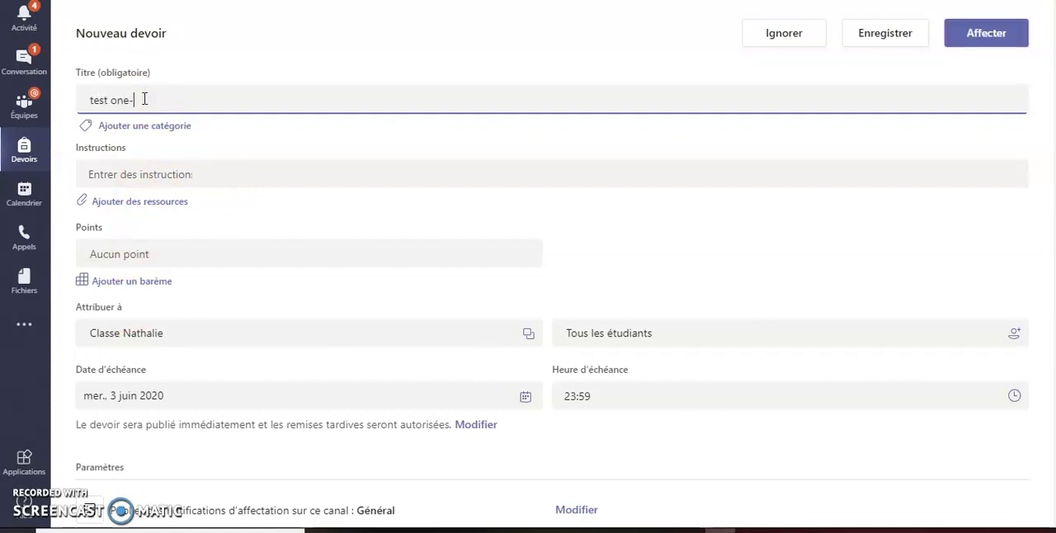
{"action": "type", "text": " devone-note"}
{"action": "left_click", "coordinate": [111, 100]}
{"action": "type", "text": "devoir"}
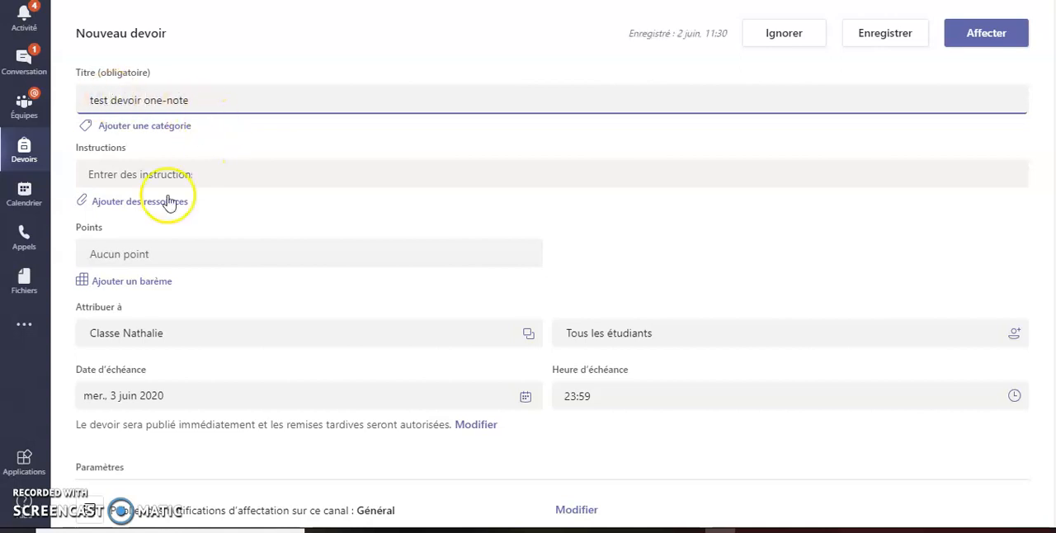
Step: Attach the Devoir 2 juin page from the class notebook's _Bibliothèque de contenu, section devoir, as a resource of the assignment
{"action": "left_click", "coordinate": [126, 202]}
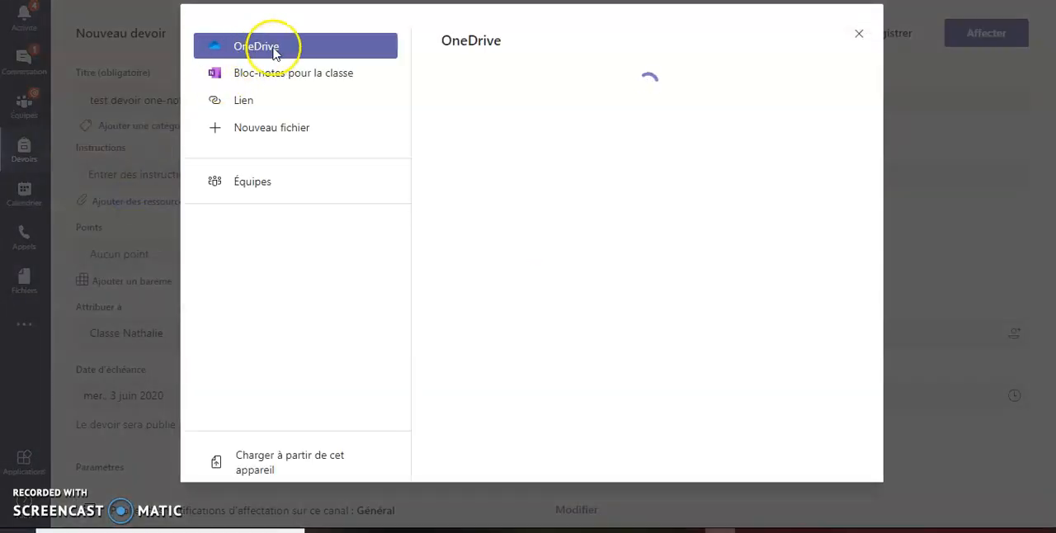
{"action": "left_click", "coordinate": [274, 74]}
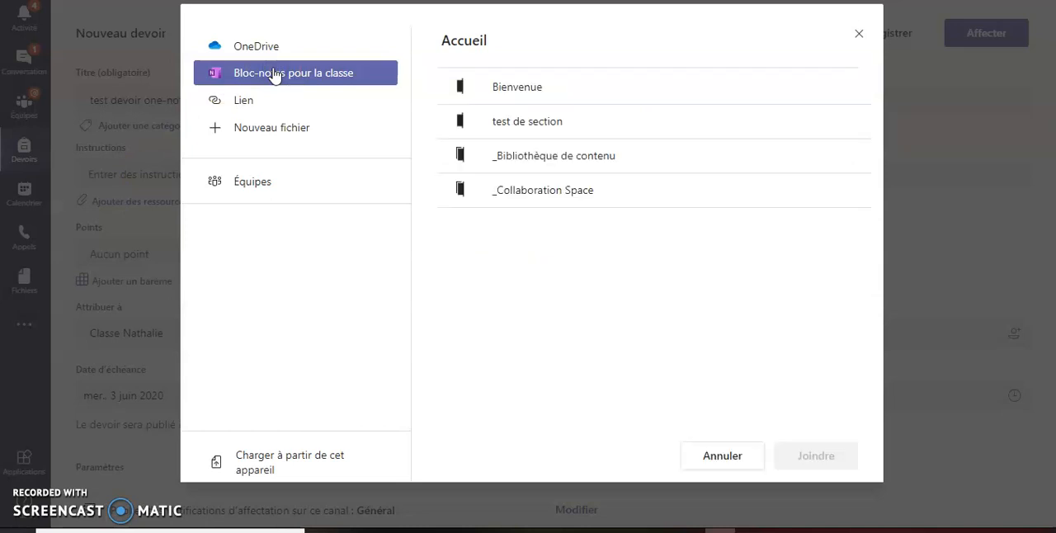
{"action": "left_click", "coordinate": [415, 130]}
{"action": "left_click", "coordinate": [542, 155]}
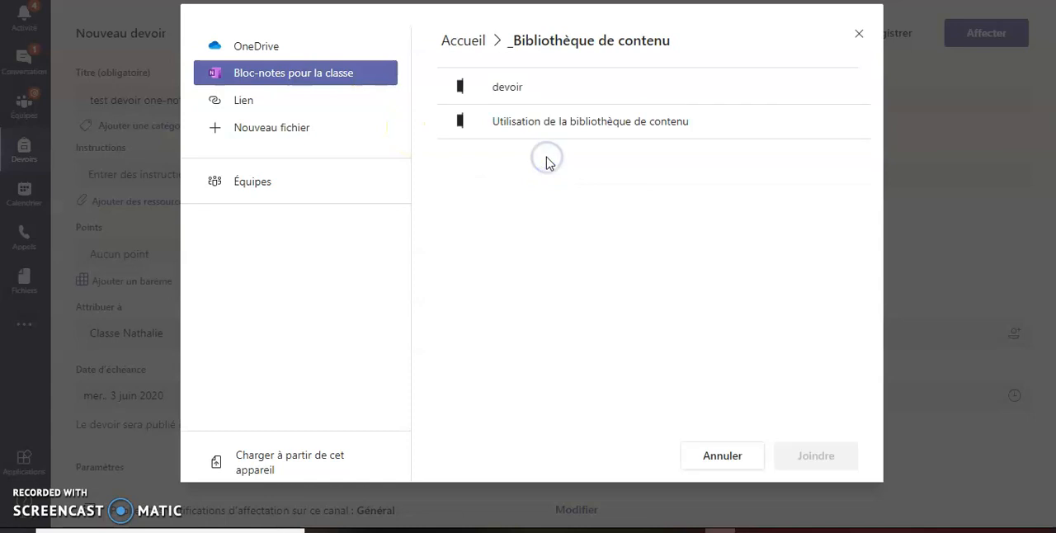
{"action": "left_click", "coordinate": [500, 107]}
{"action": "left_click", "coordinate": [502, 99]}
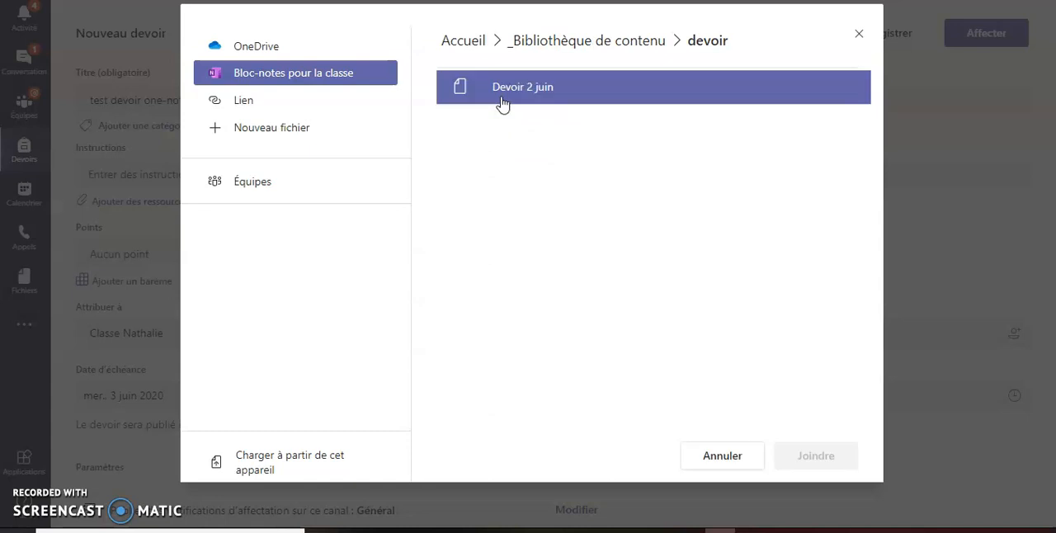
{"action": "left_click", "coordinate": [528, 99]}
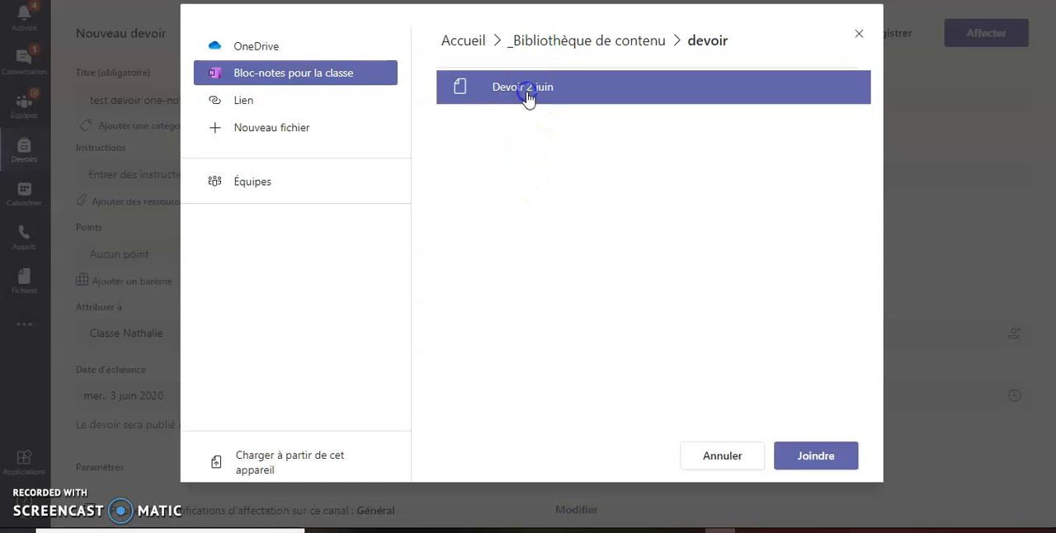
{"action": "left_click", "coordinate": [825, 462]}
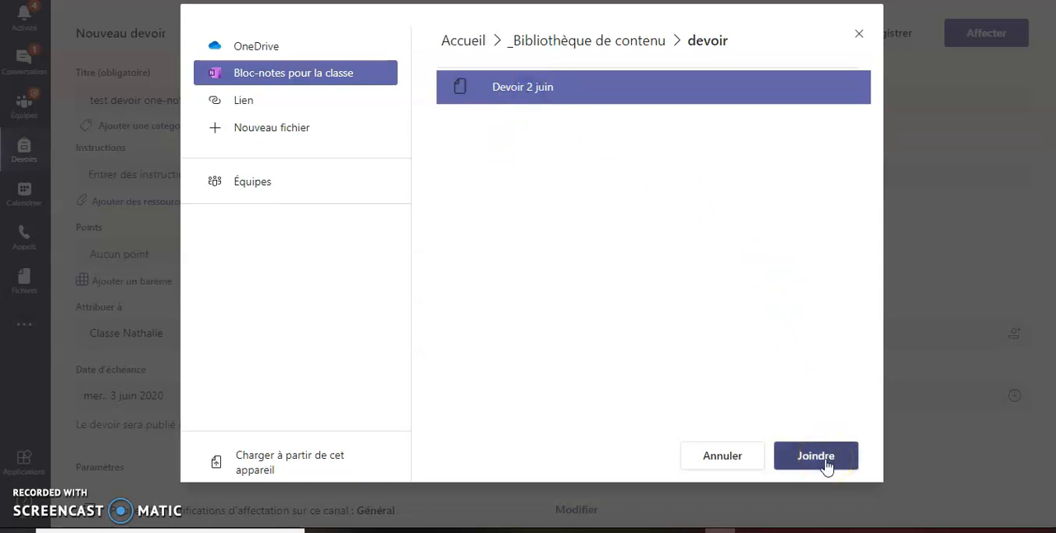
{"action": "left_click", "coordinate": [825, 462]}
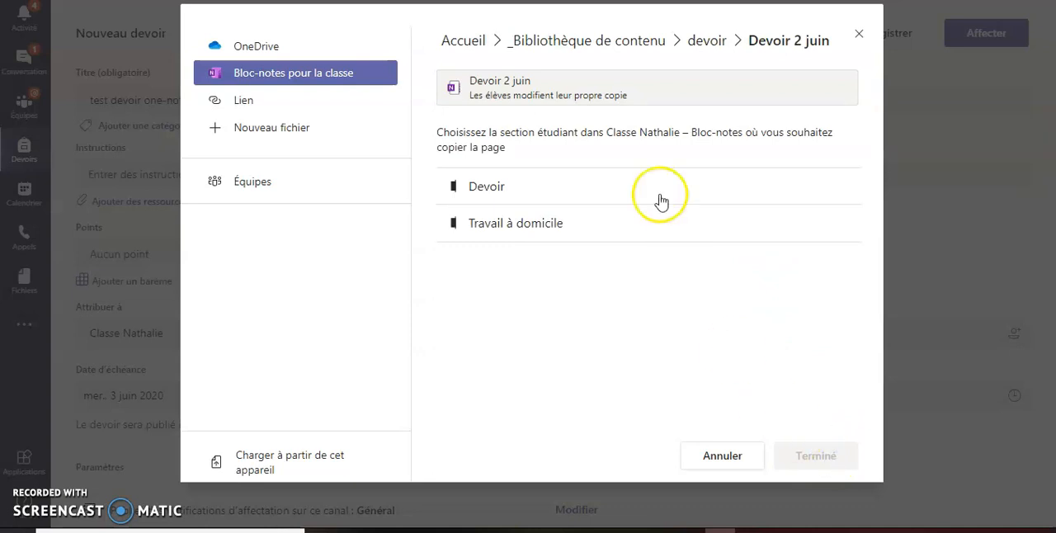
Step: Choose Devoir as the student section that receives the page copy, finish attaching it, and assign the homework to the class
{"action": "left_click", "coordinate": [540, 232]}
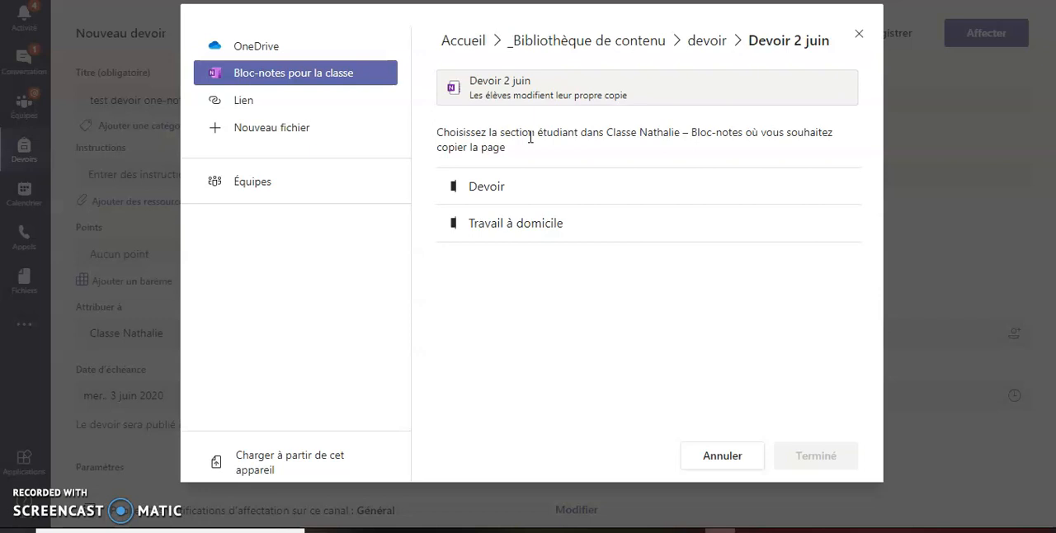
{"action": "left_click", "coordinate": [538, 189]}
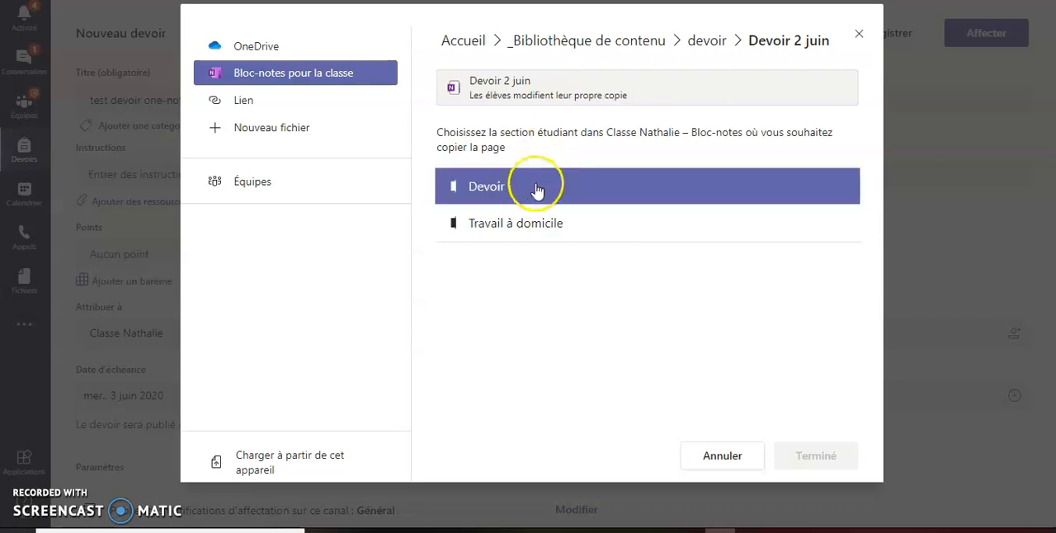
{"action": "left_click", "coordinate": [474, 236]}
{"action": "left_click", "coordinate": [489, 189]}
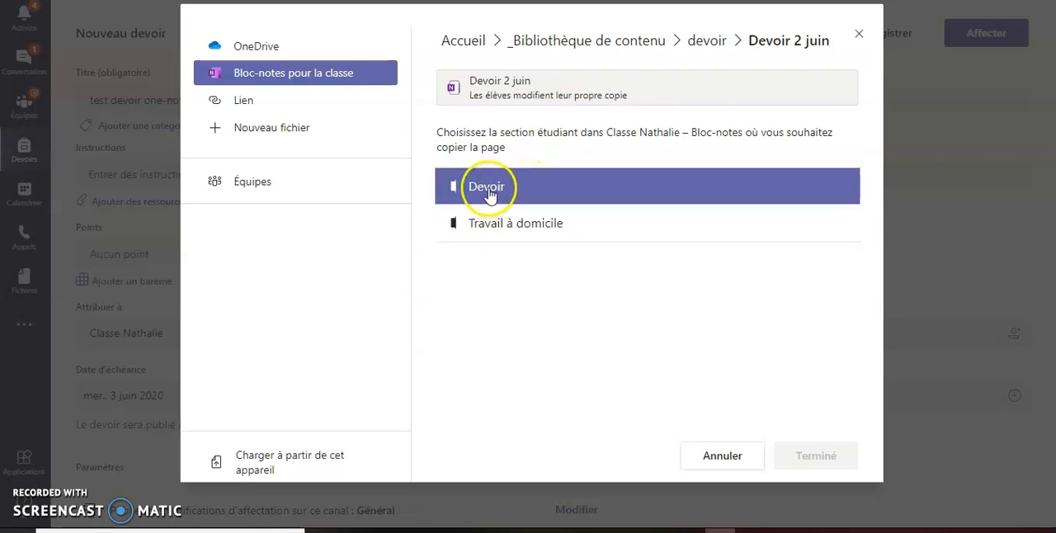
{"action": "left_click", "coordinate": [846, 456]}
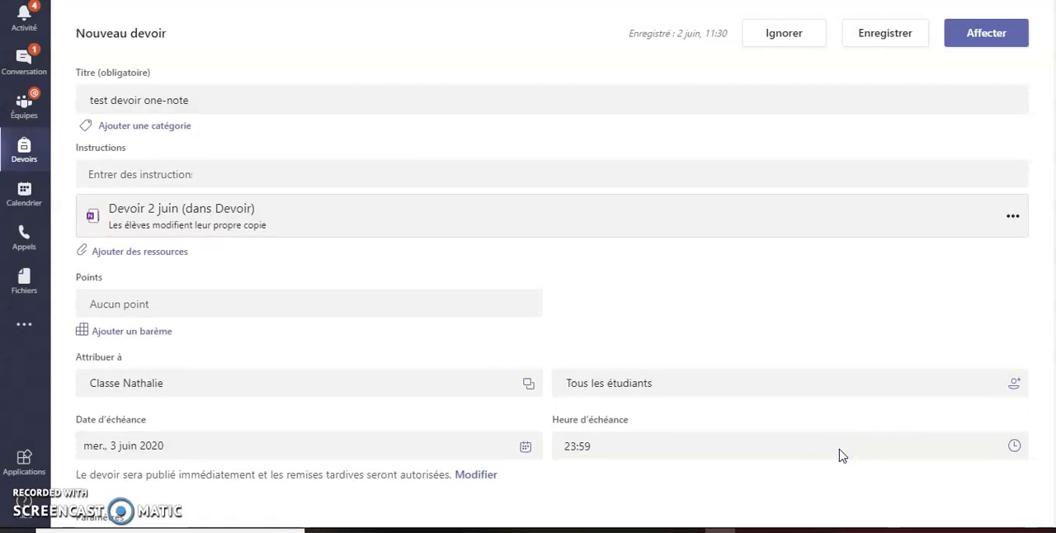
{"action": "left_click", "coordinate": [983, 43]}
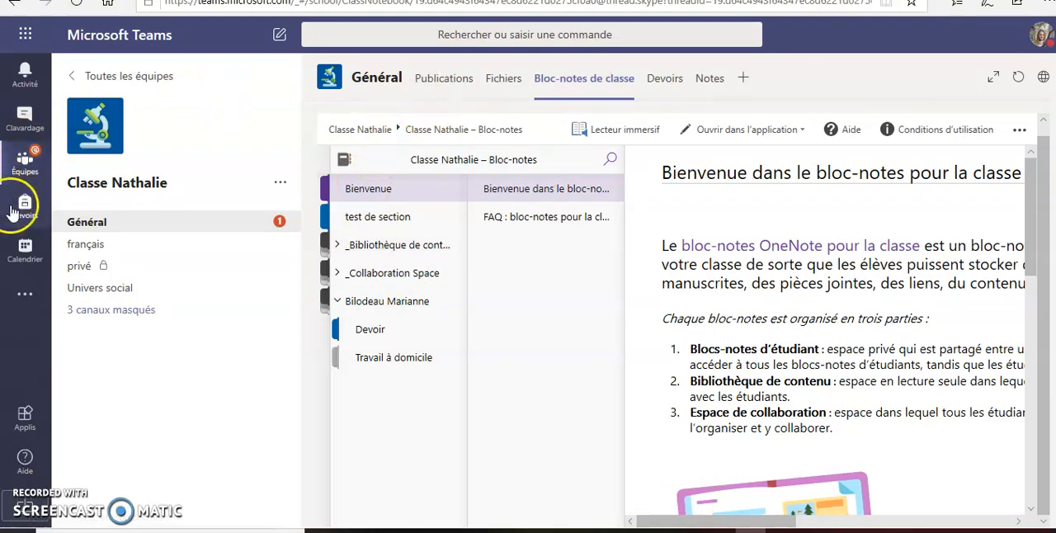
Step: Switch to the student's Teams session and open the assignment list of the class that received the homework
{"action": "left_click", "coordinate": [24, 208]}
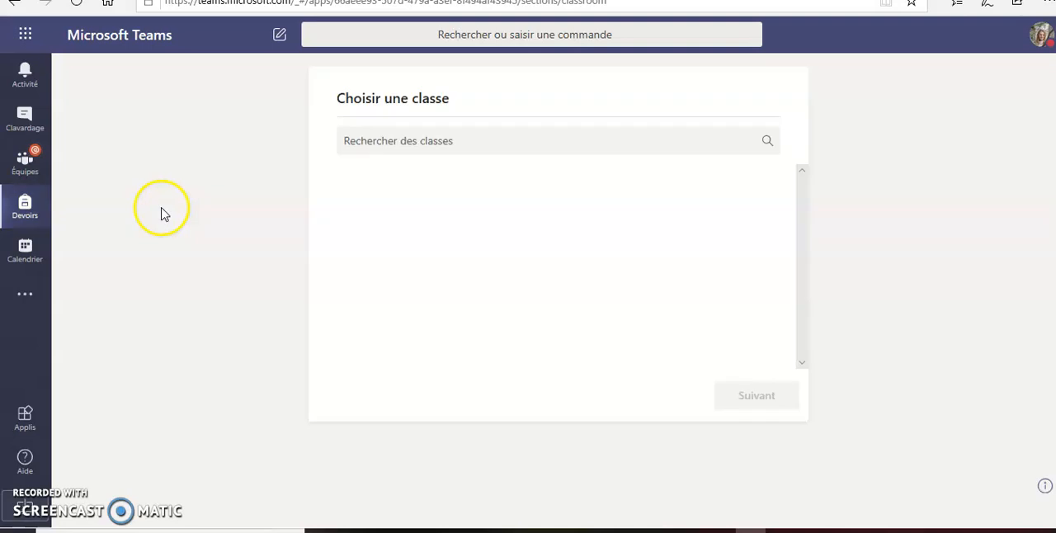
{"action": "left_click", "coordinate": [401, 250]}
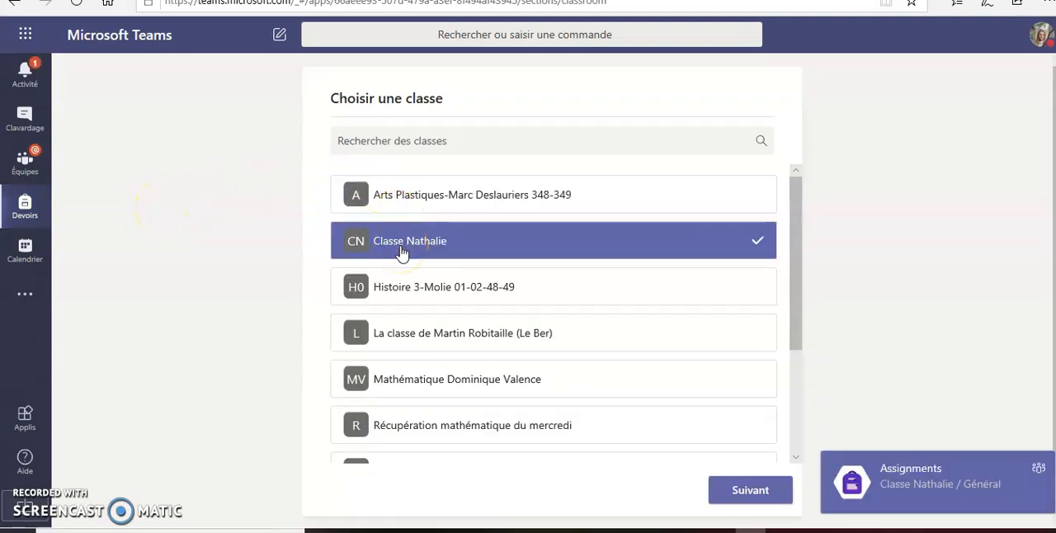
{"action": "left_click", "coordinate": [758, 493]}
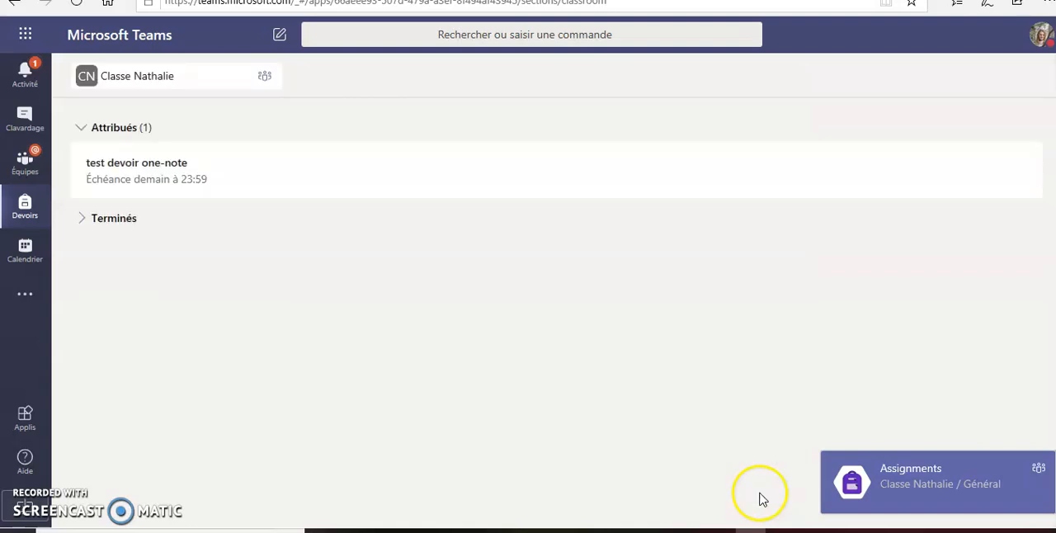
Step: Open the Devoir 2 juin page from the "test devoir one-note" assignment and look through its attachments and printout
{"action": "left_click", "coordinate": [94, 181]}
{"action": "left_click", "coordinate": [140, 272]}
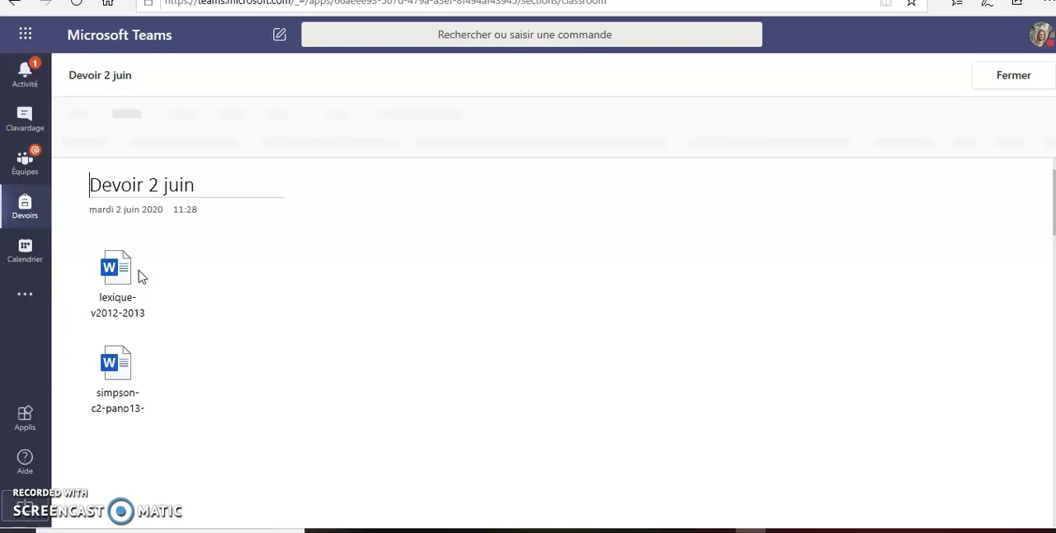
{"action": "left_click", "coordinate": [132, 277]}
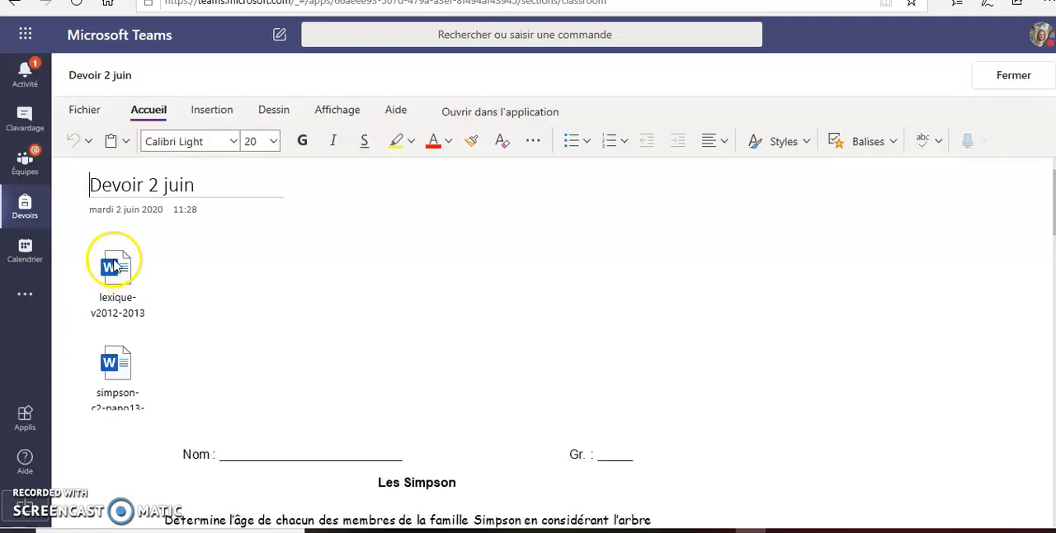
{"action": "left_click", "coordinate": [300, 292]}
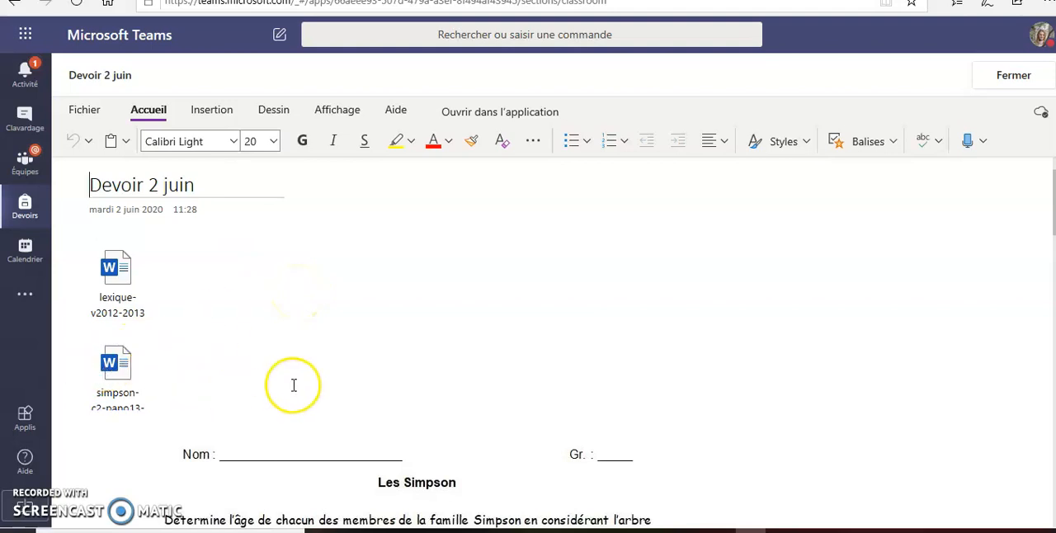
{"action": "scroll", "coordinate": [293, 384], "scroll_direction": "down", "scroll_amount": 1}
{"action": "scroll", "coordinate": [293, 385], "scroll_direction": "down", "scroll_amount": 3}
{"action": "scroll", "coordinate": [294, 390], "scroll_direction": "up", "scroll_amount": 3}
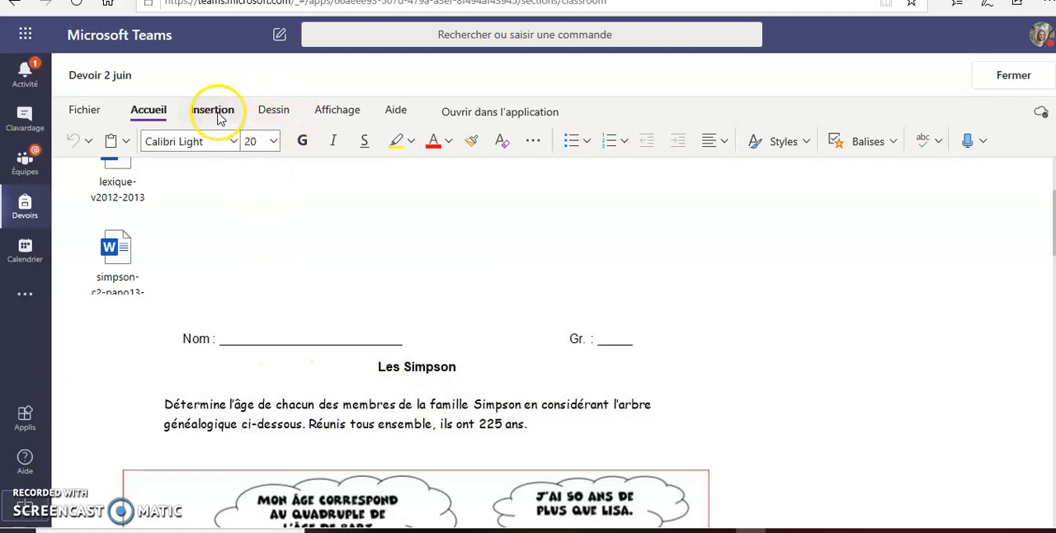
Step: Add the text answer "X+1 =12" beside the Mona character on the Simpson printout with the text selection tool
{"action": "left_click", "coordinate": [274, 111]}
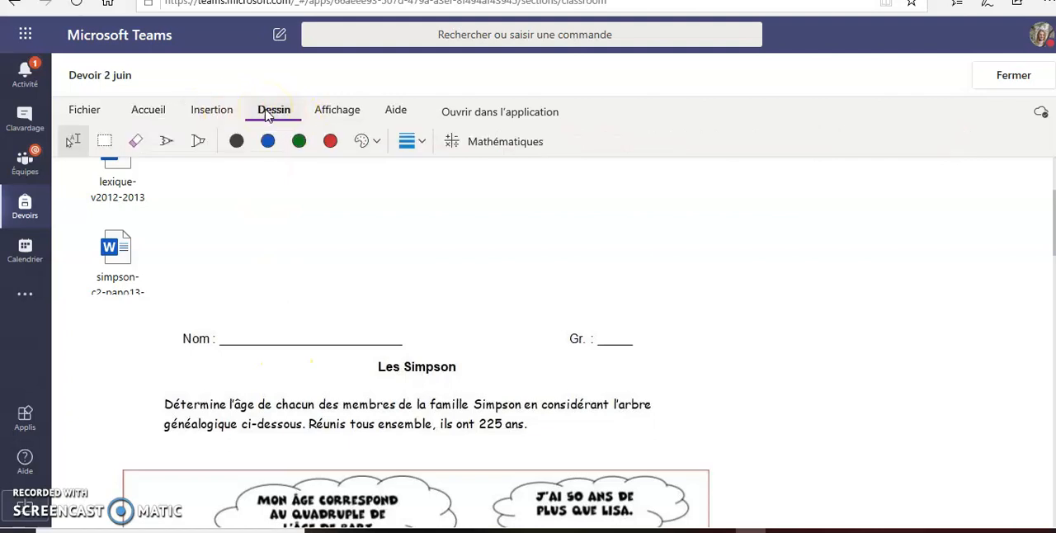
{"action": "scroll", "coordinate": [236, 319], "scroll_direction": "down", "scroll_amount": 5}
{"action": "left_click", "coordinate": [234, 323]}
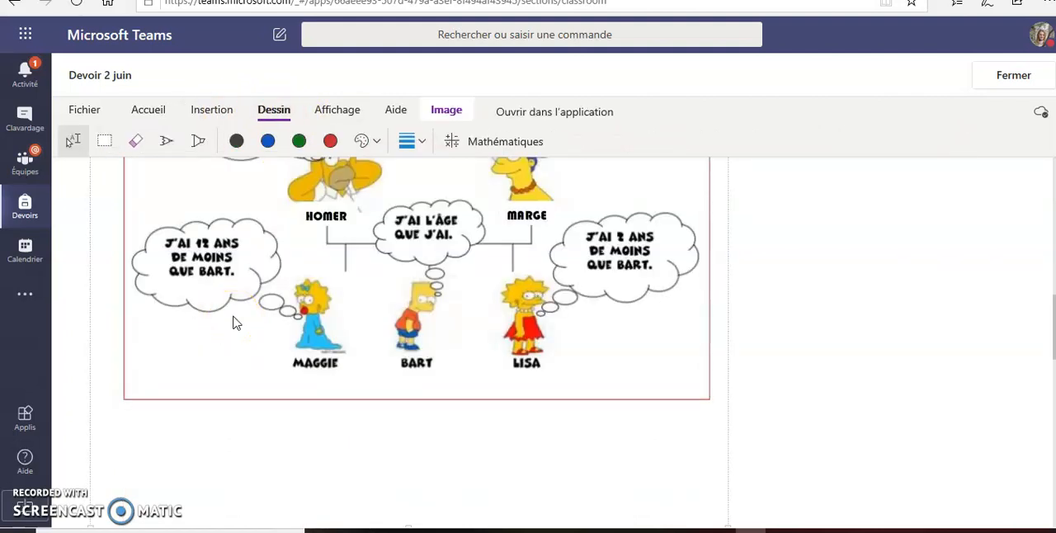
{"action": "scroll", "coordinate": [154, 388], "scroll_direction": "up", "scroll_amount": 3}
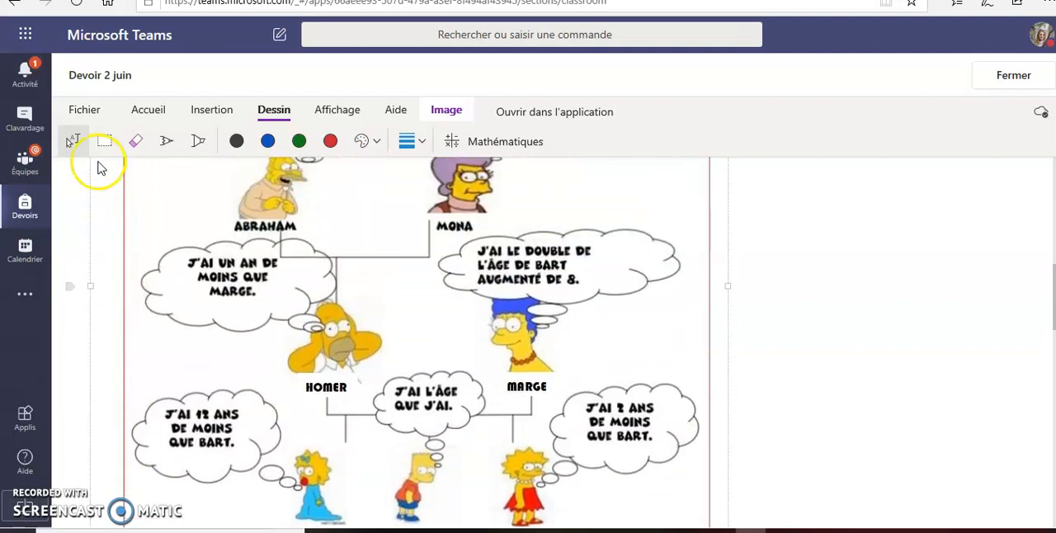
{"action": "left_click", "coordinate": [74, 141]}
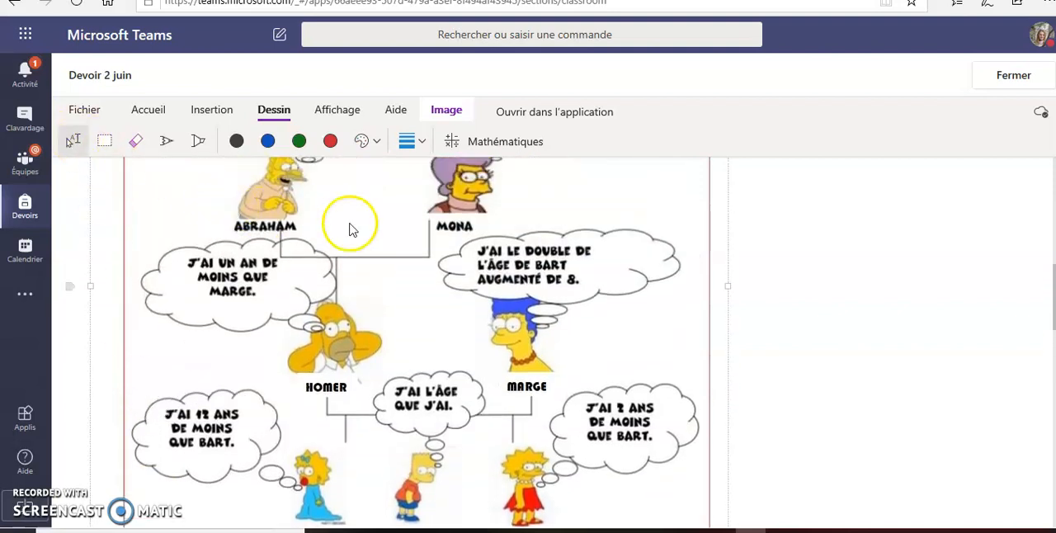
{"action": "left_click", "coordinate": [569, 174]}
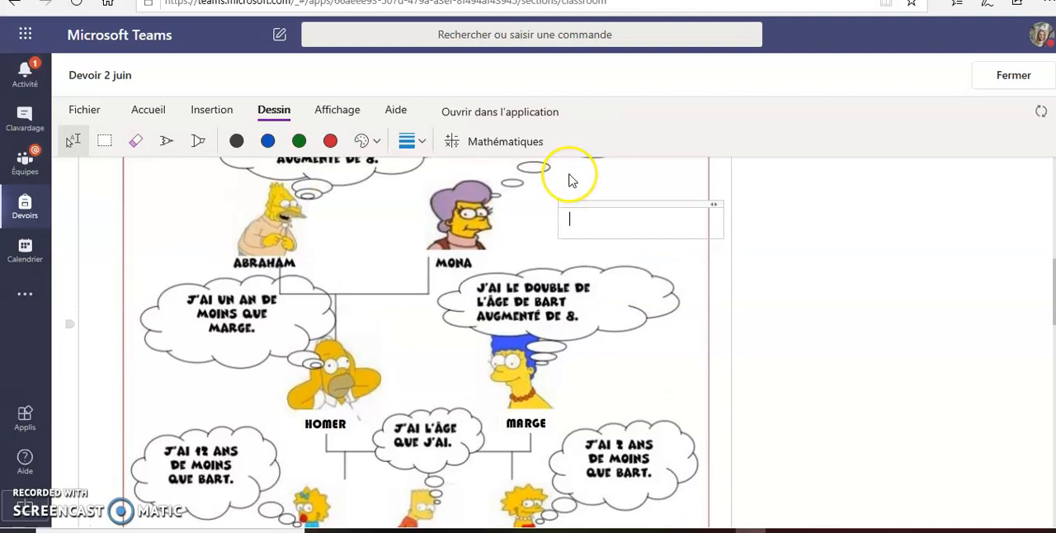
{"action": "type", "text": "a"}
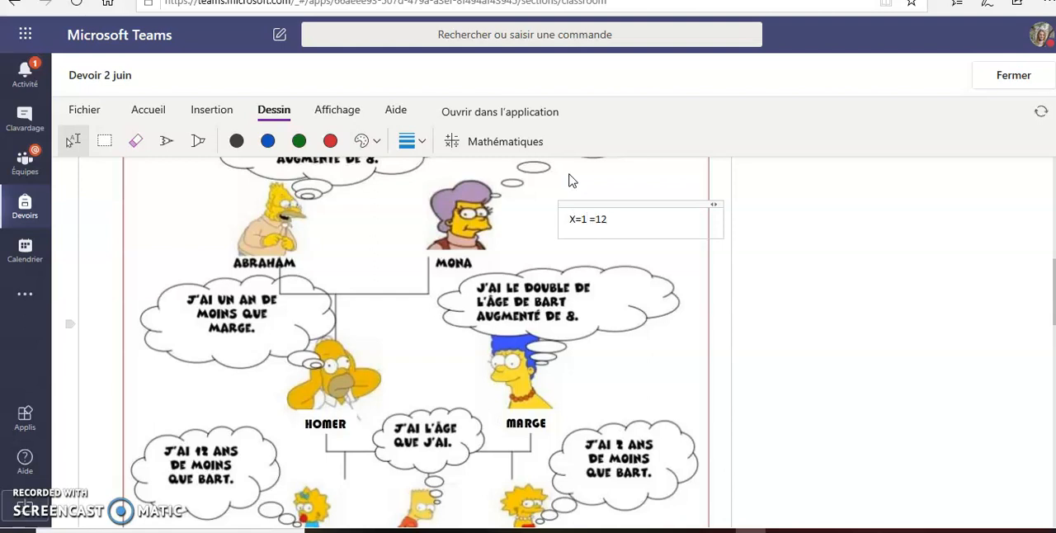
{"action": "left_click", "coordinate": [587, 218]}
{"action": "key", "text": "BackSpace"}
{"action": "type", "text": "+"}
{"action": "left_click", "coordinate": [774, 230]}
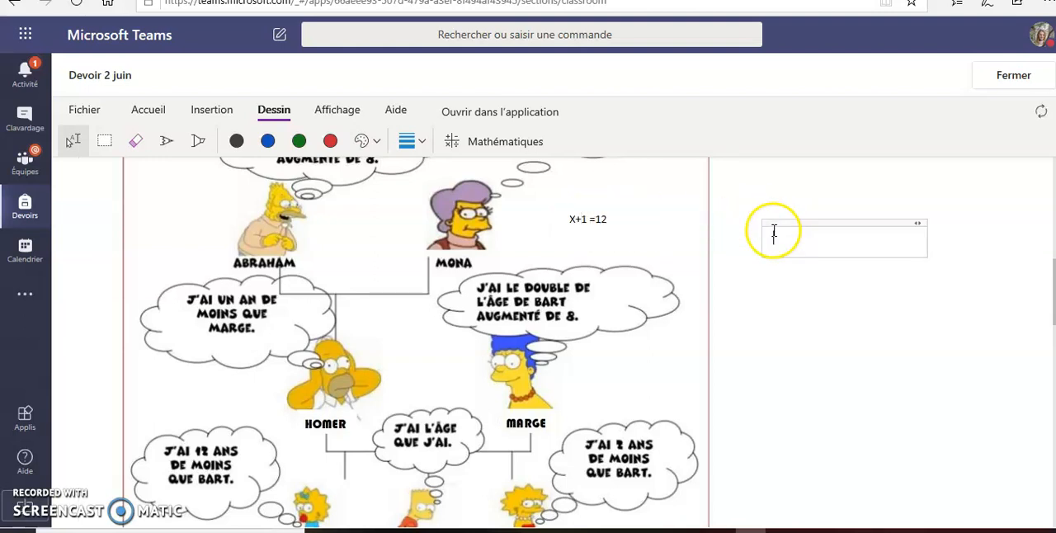
Step: Close the Devoir 2 juin page, then reopen it from the assignment and check the answer on the printout
{"action": "scroll", "coordinate": [520, 219], "scroll_direction": "up", "scroll_amount": 3}
{"action": "scroll", "coordinate": [524, 225], "scroll_direction": "up", "scroll_amount": 2}
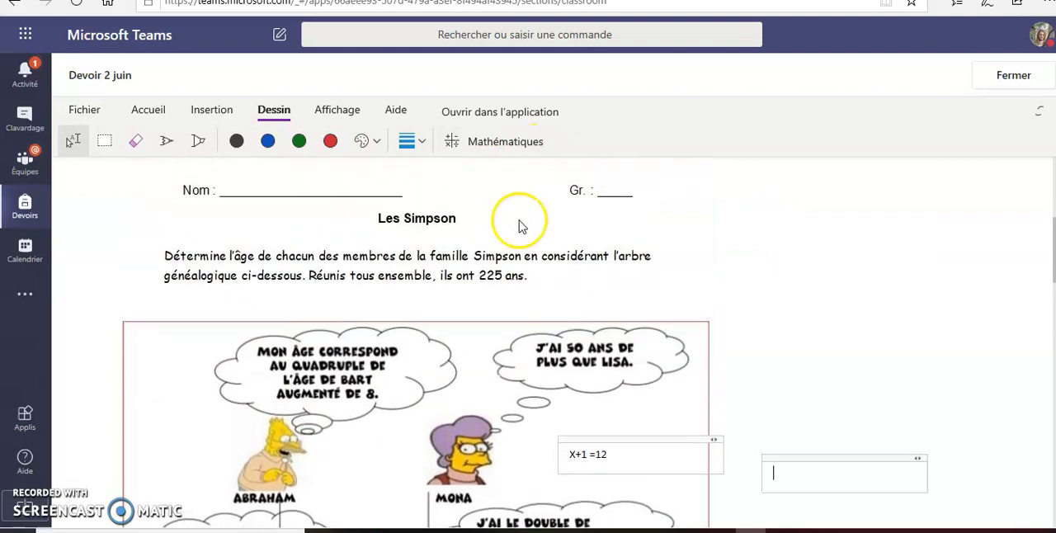
{"action": "left_click", "coordinate": [1013, 75]}
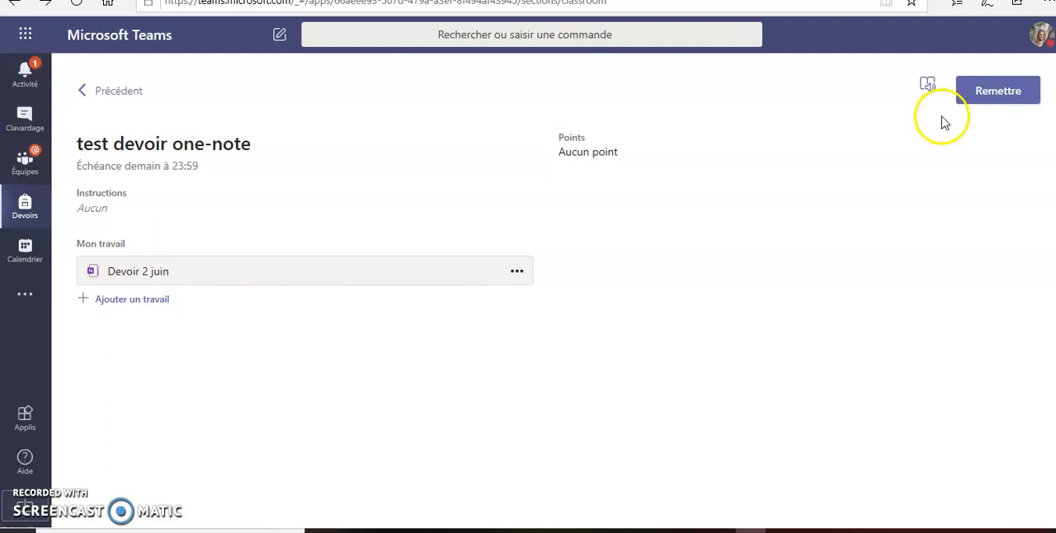
{"action": "left_click", "coordinate": [246, 276]}
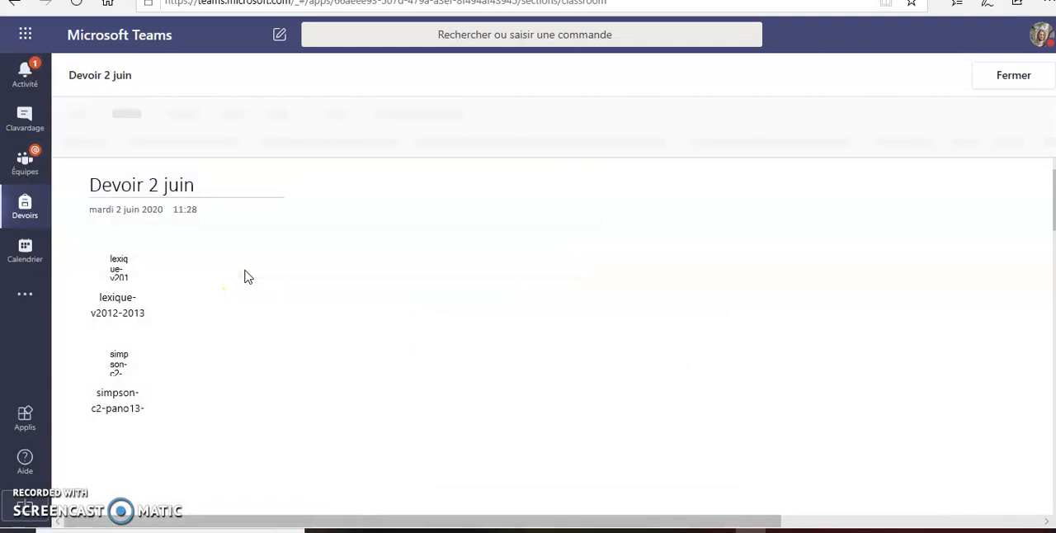
{"action": "left_click", "coordinate": [432, 315]}
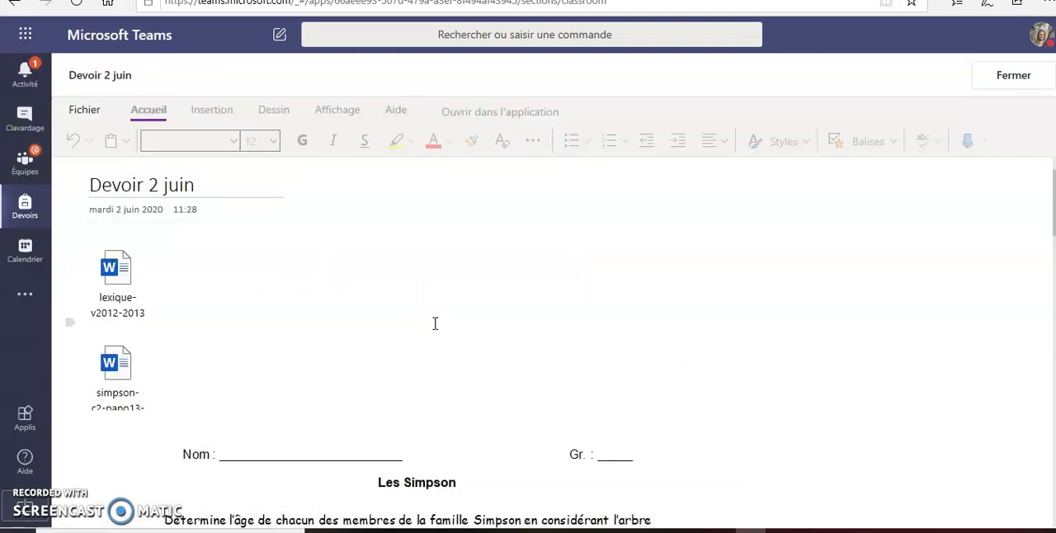
{"action": "scroll", "coordinate": [435, 324], "scroll_direction": "down", "scroll_amount": 5}
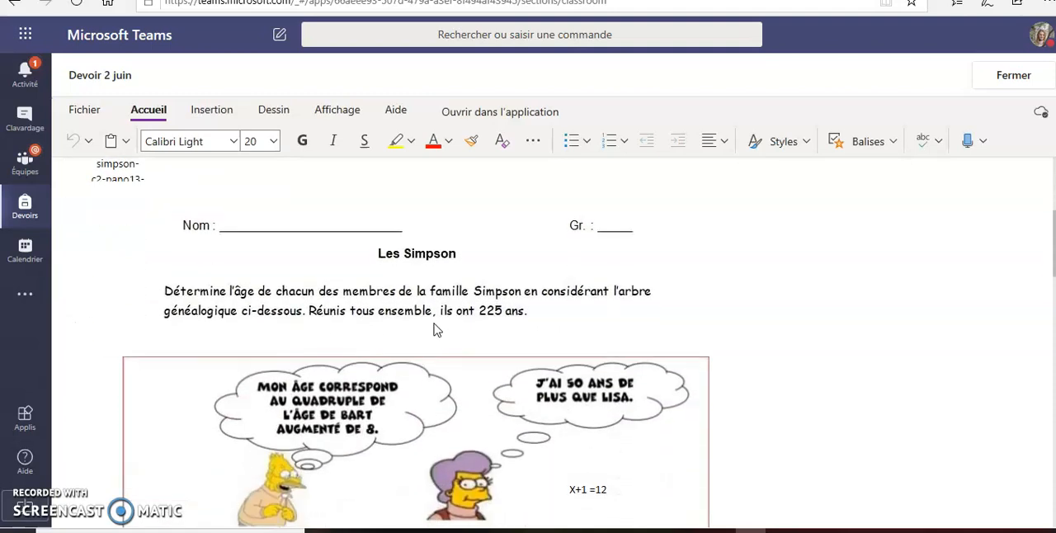
Step: Highlight the "X+1 =12" answer on the printout in yellow
{"action": "left_click_drag", "start_coordinate": [603, 363], "coordinate": [566, 354]}
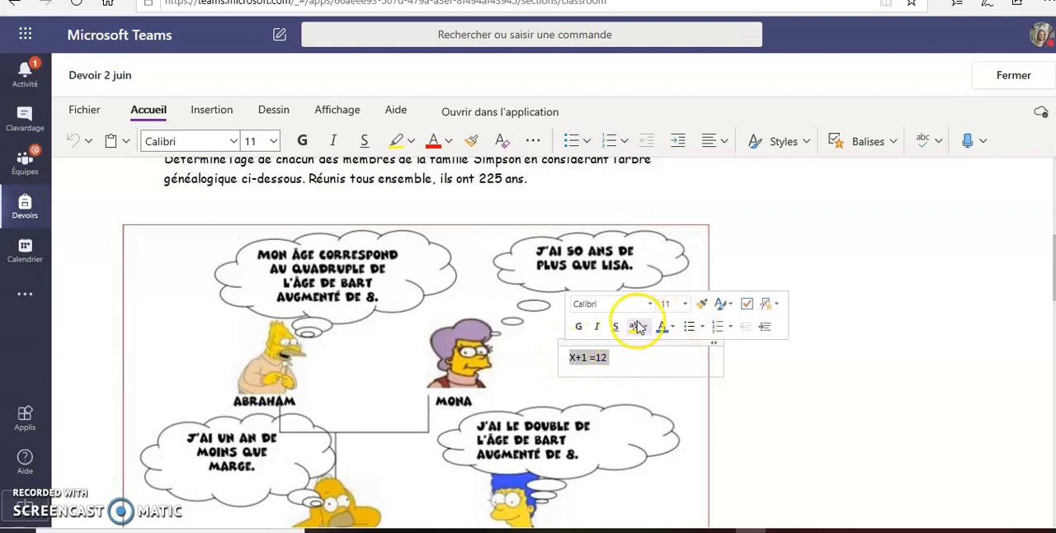
{"action": "left_click", "coordinate": [641, 326]}
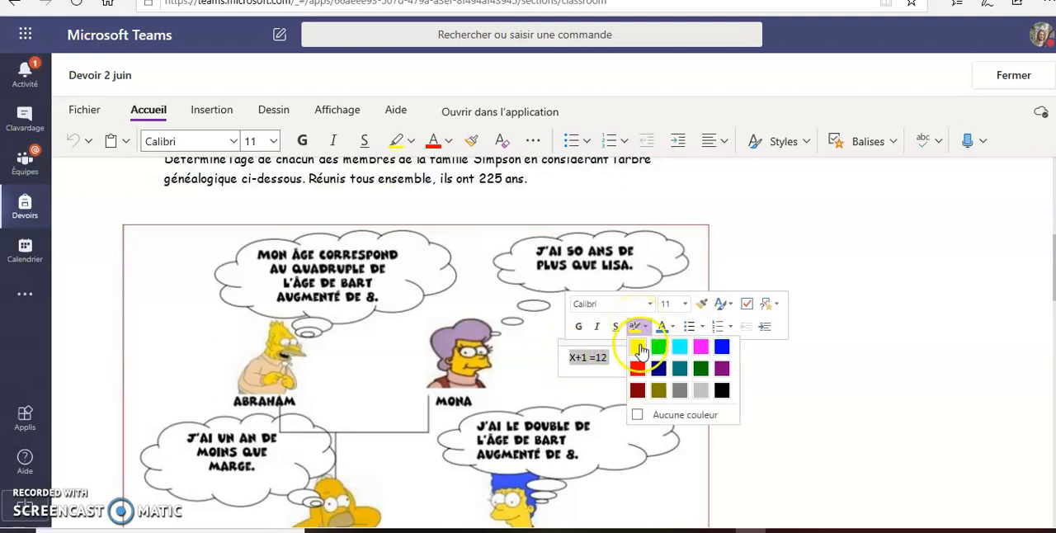
{"action": "left_click", "coordinate": [640, 348]}
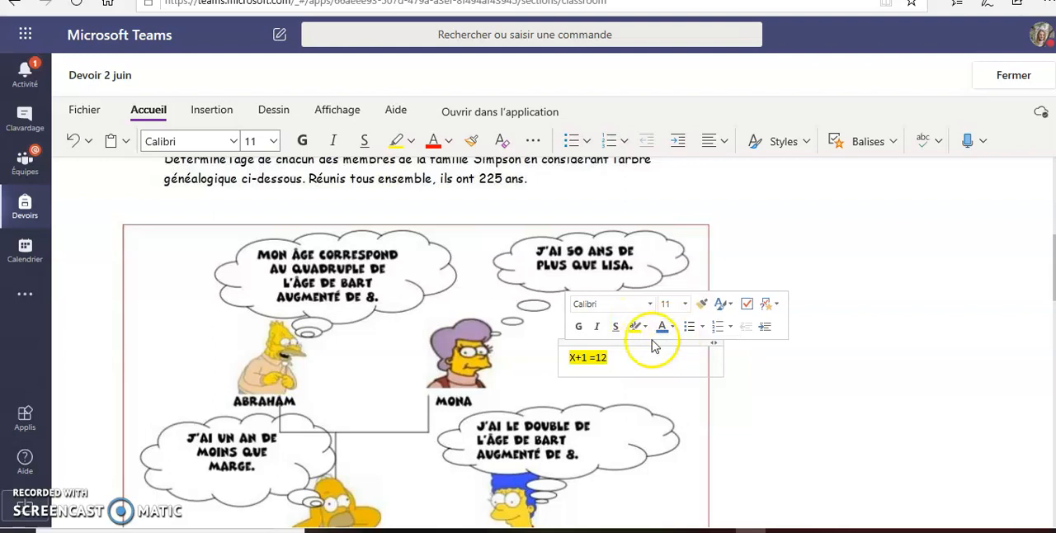
Step: Change the font colour of the highlighted "X+1 =12" answer beside Mona on the Simpson printout
{"action": "left_click_drag", "start_coordinate": [627, 358], "coordinate": [563, 358]}
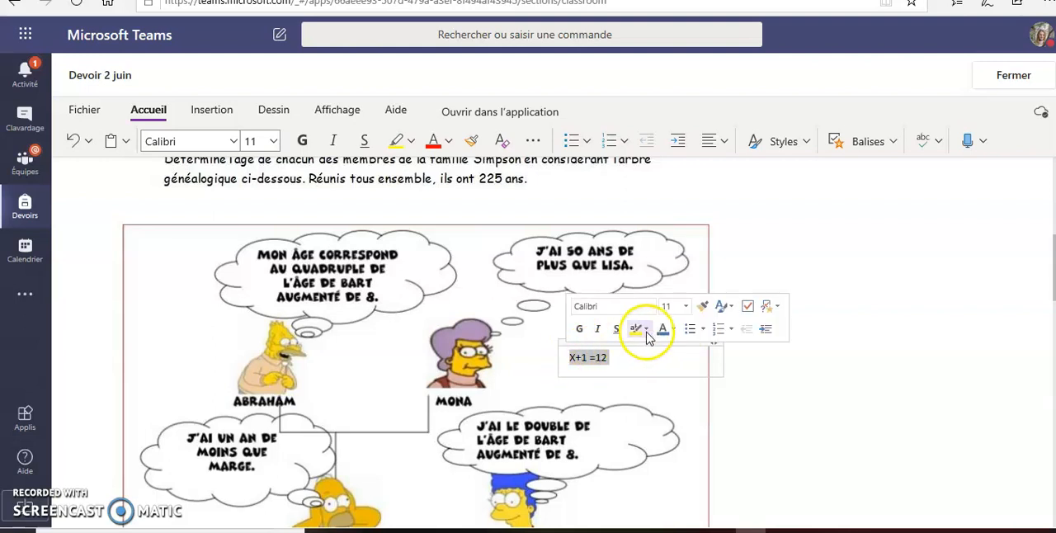
{"action": "left_click", "coordinate": [675, 329]}
{"action": "left_click", "coordinate": [707, 367]}
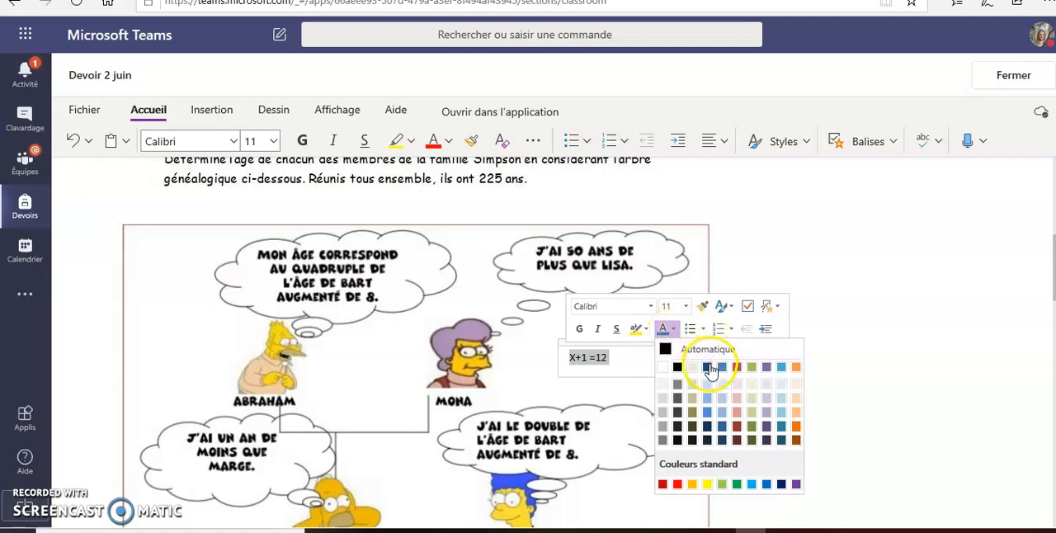
Step: Add a text note reading "A" in the blank area beside the Simpson family tree and close the Devoir 2 juin page
{"action": "left_click", "coordinate": [839, 331]}
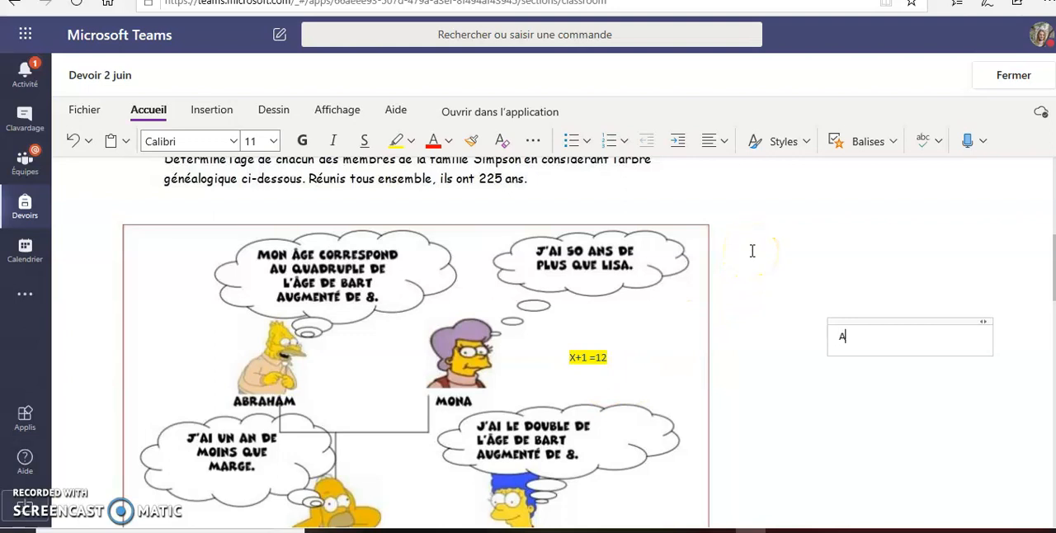
{"action": "left_click", "coordinate": [1011, 92]}
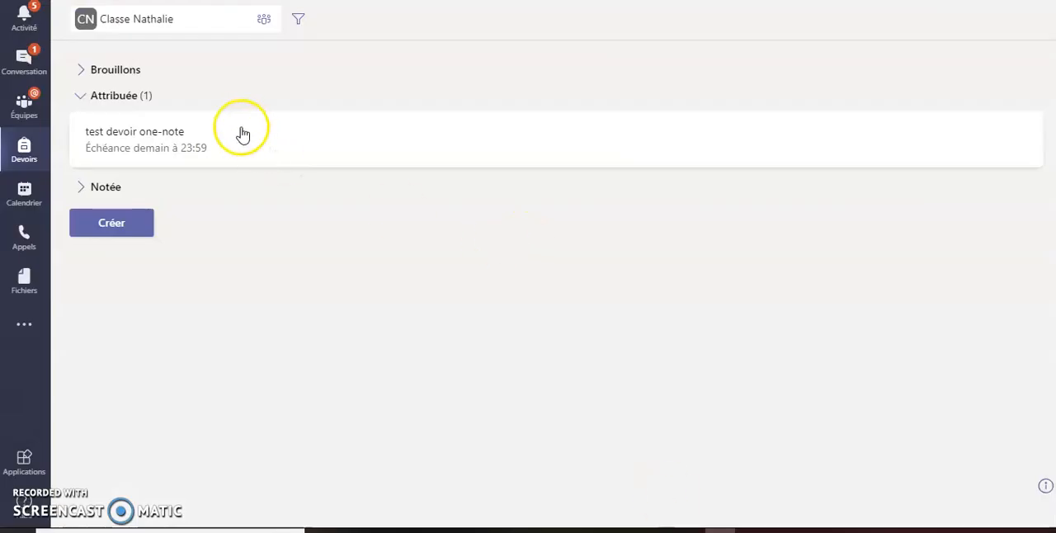
Step: Open the submitted student work for "test devoir one-note" from the teacher's assignment list and examine the answer beside Mona on the printout
{"action": "left_click", "coordinate": [175, 143]}
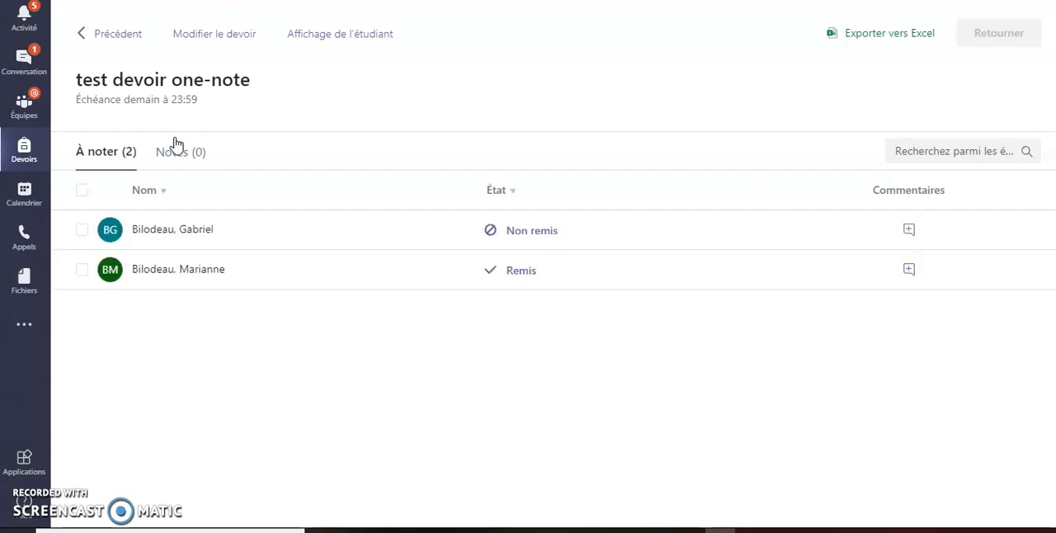
{"action": "left_click", "coordinate": [524, 272]}
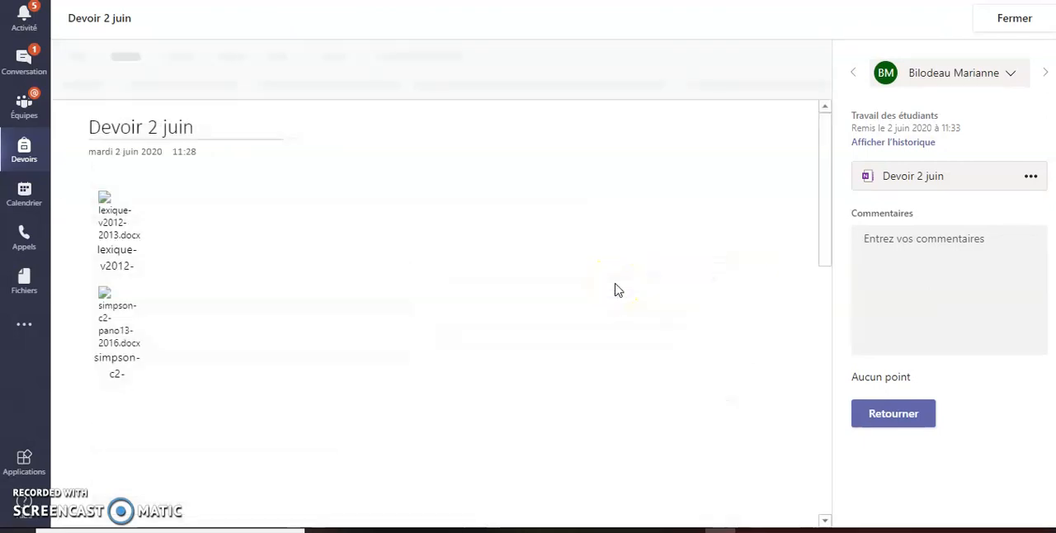
{"action": "scroll", "coordinate": [615, 285], "scroll_direction": "down", "scroll_amount": 2}
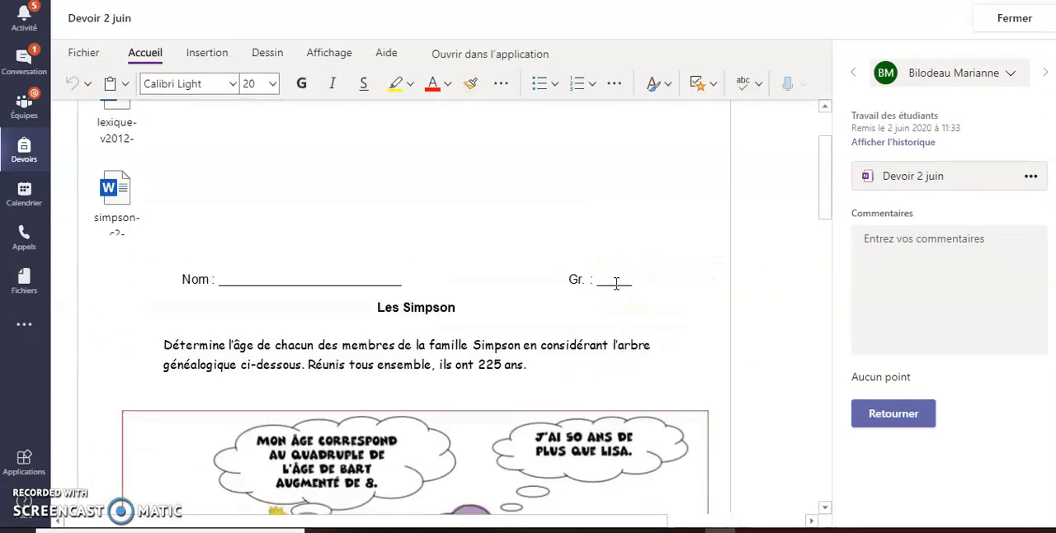
{"action": "scroll", "coordinate": [616, 284], "scroll_direction": "down", "scroll_amount": 2}
{"action": "left_click", "coordinate": [588, 400]}
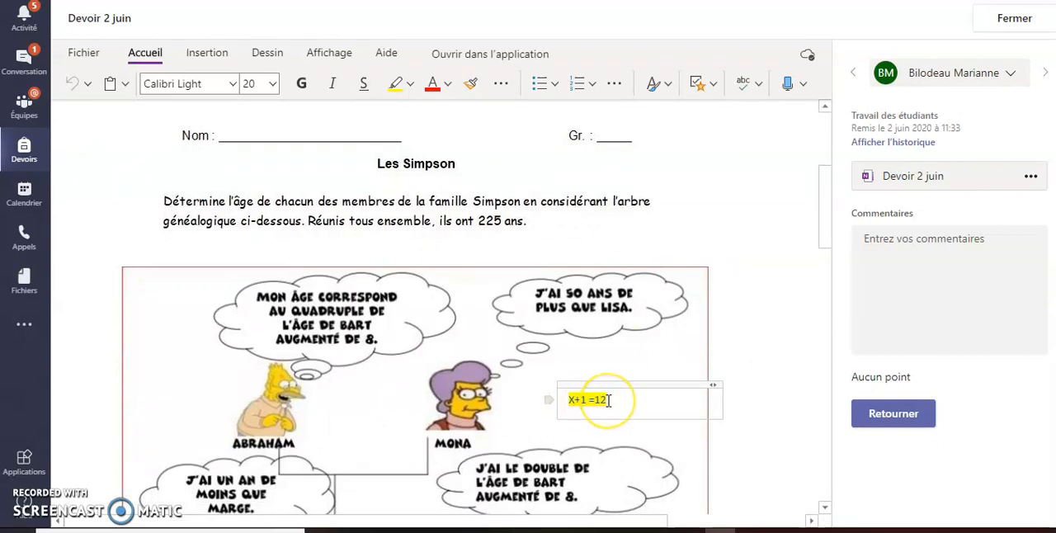
{"action": "left_click", "coordinate": [91, 490]}
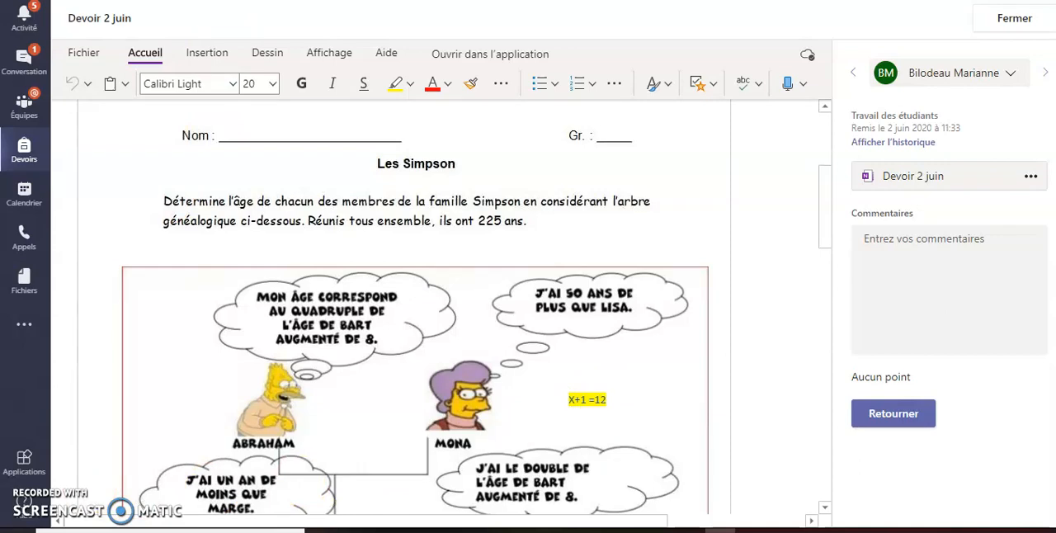